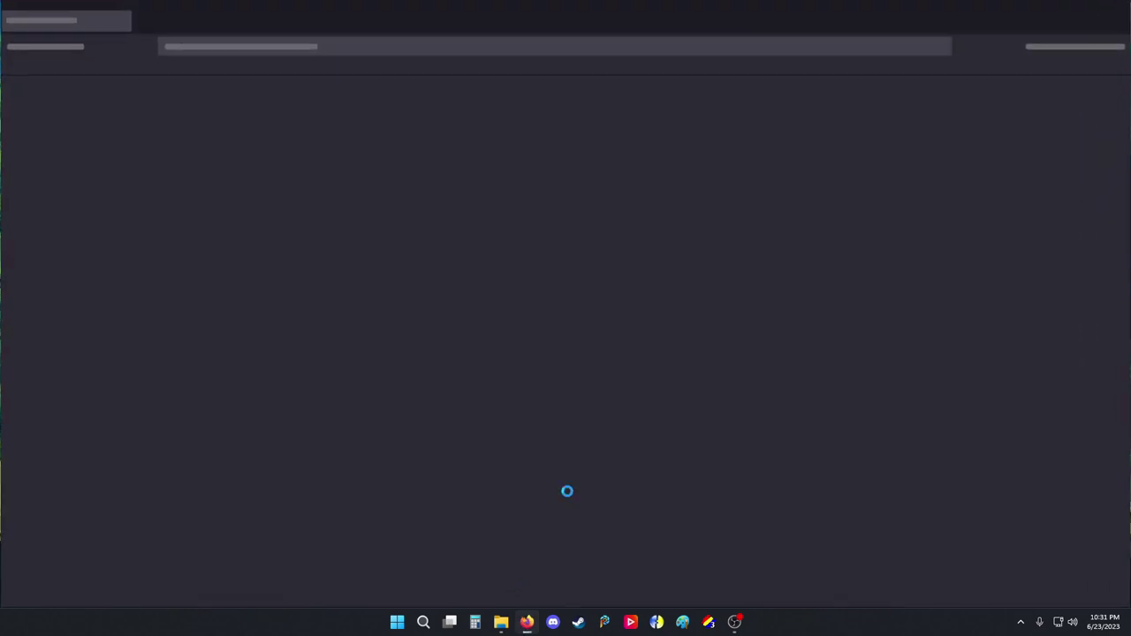
Search 'radmin vpn', open radmin-vpn.com, and download the Radmin VPN 1.3.4570.5 installer
left_click(519, 261)
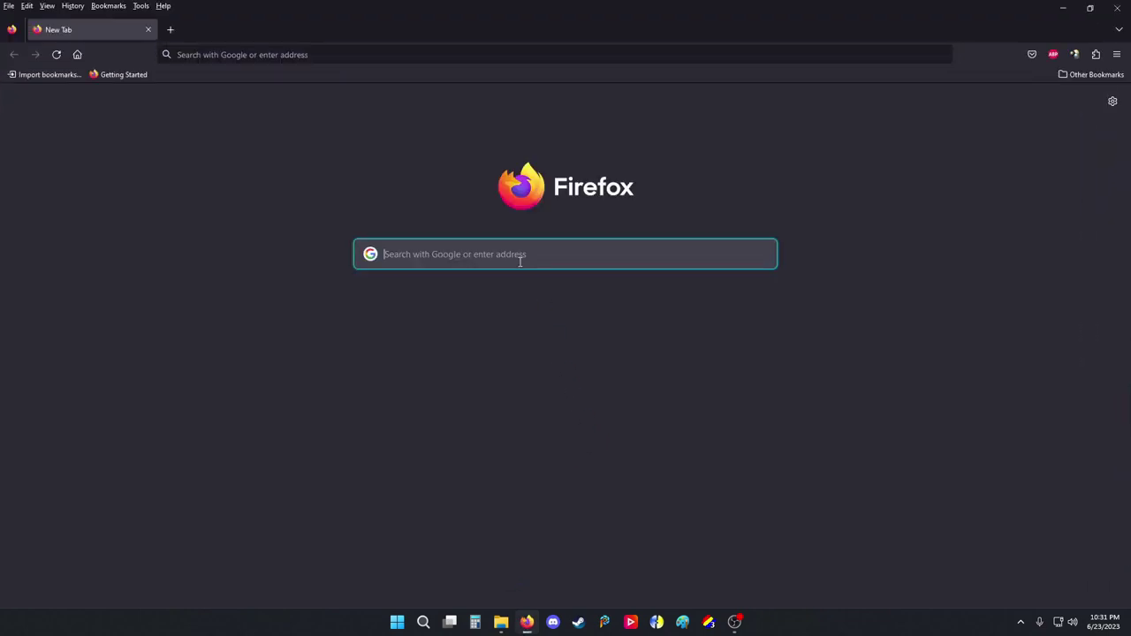
type("radmin")
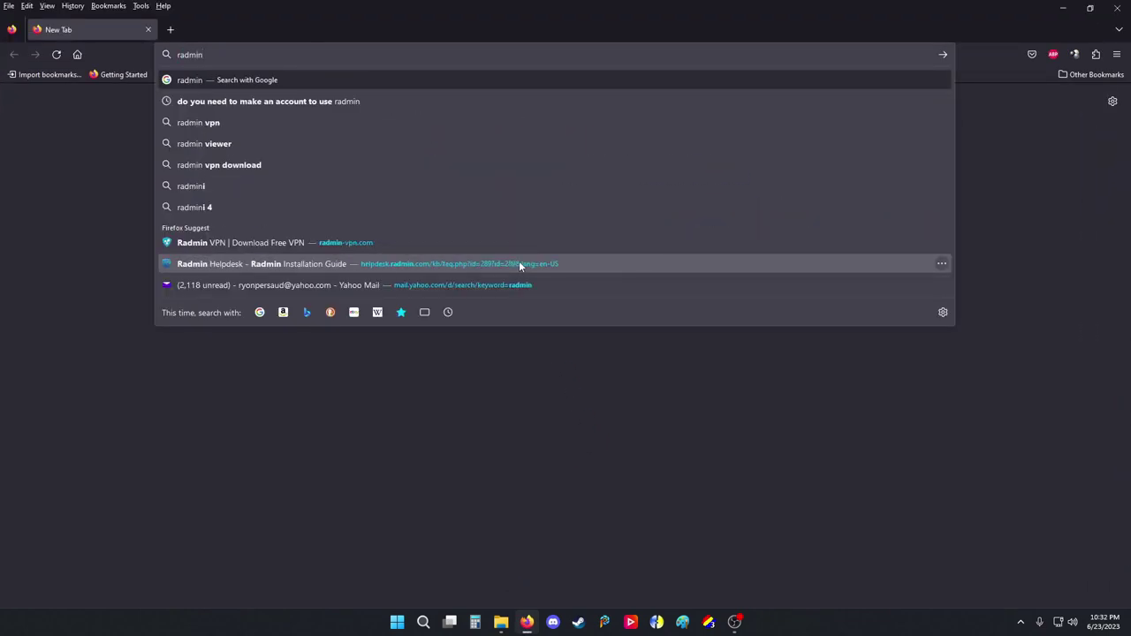
type(" vpn")
key("Return")
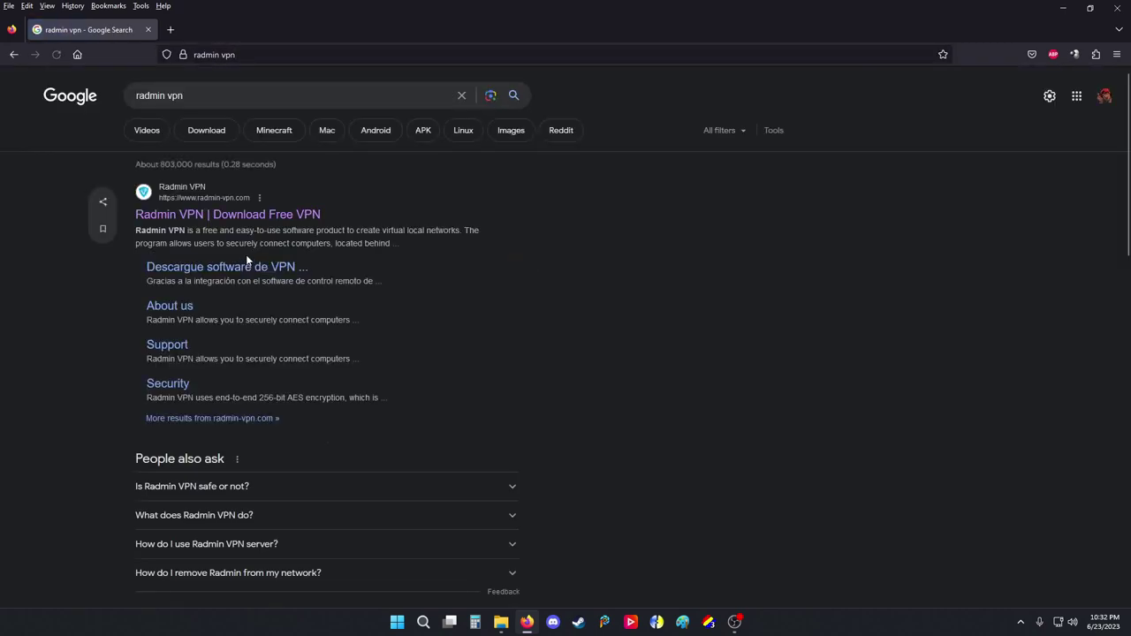
left_click(194, 213)
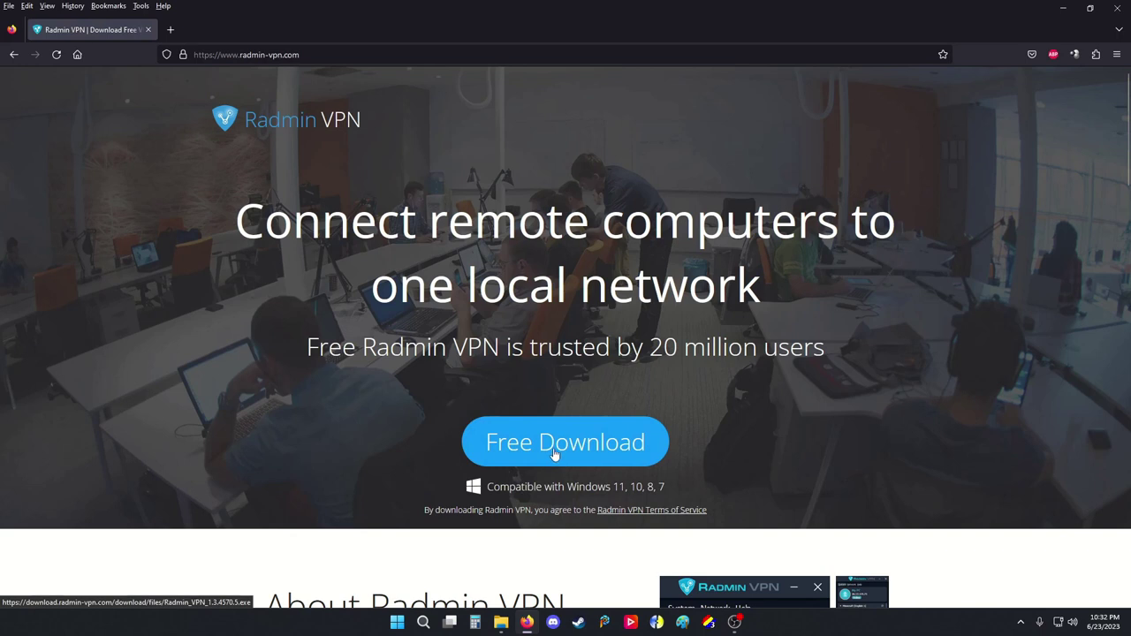
left_click(556, 454)
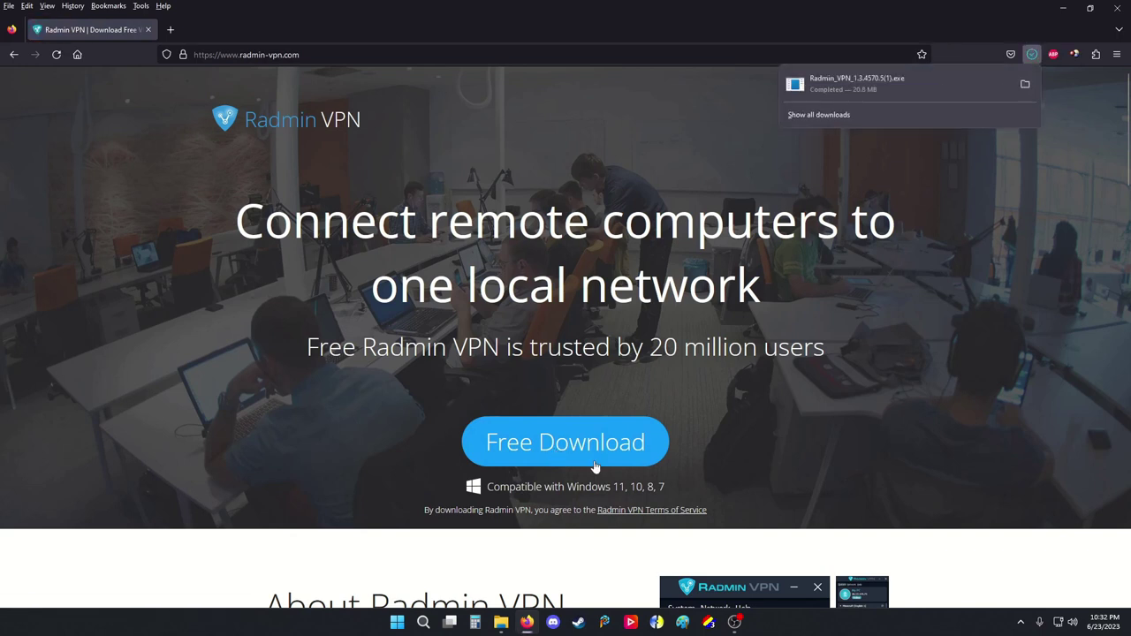
left_click(893, 92)
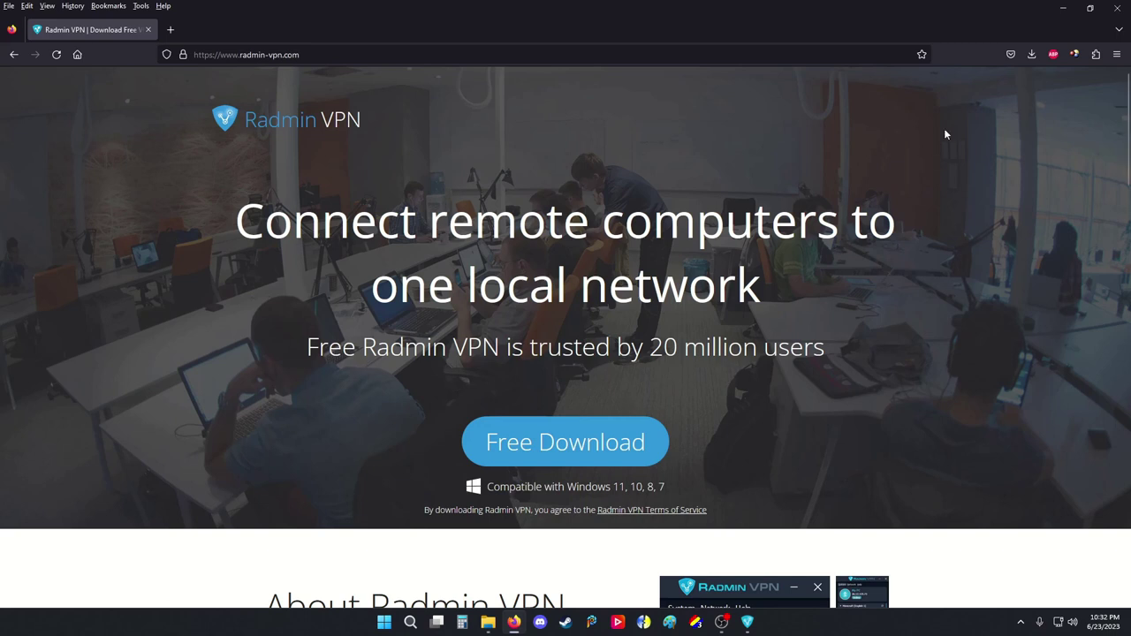
Minimize Firefox, reposition the Radmin VPN window, and start System > Change Name
left_click(1062, 8)
left_click_drag(558, 257, 524, 268)
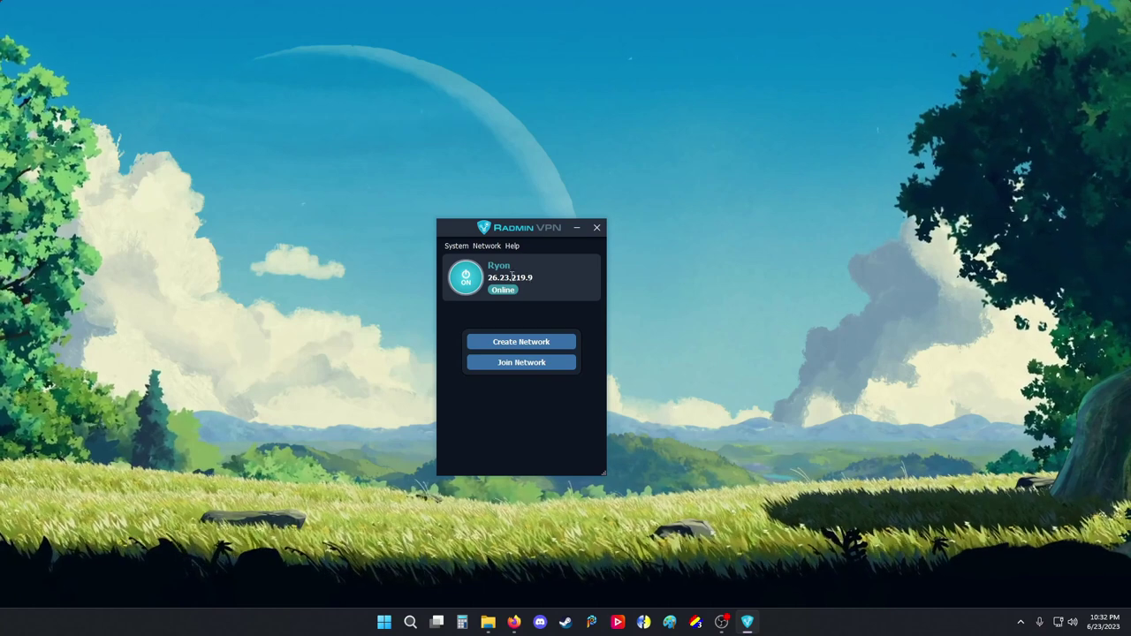
left_click(454, 247)
left_click(460, 258)
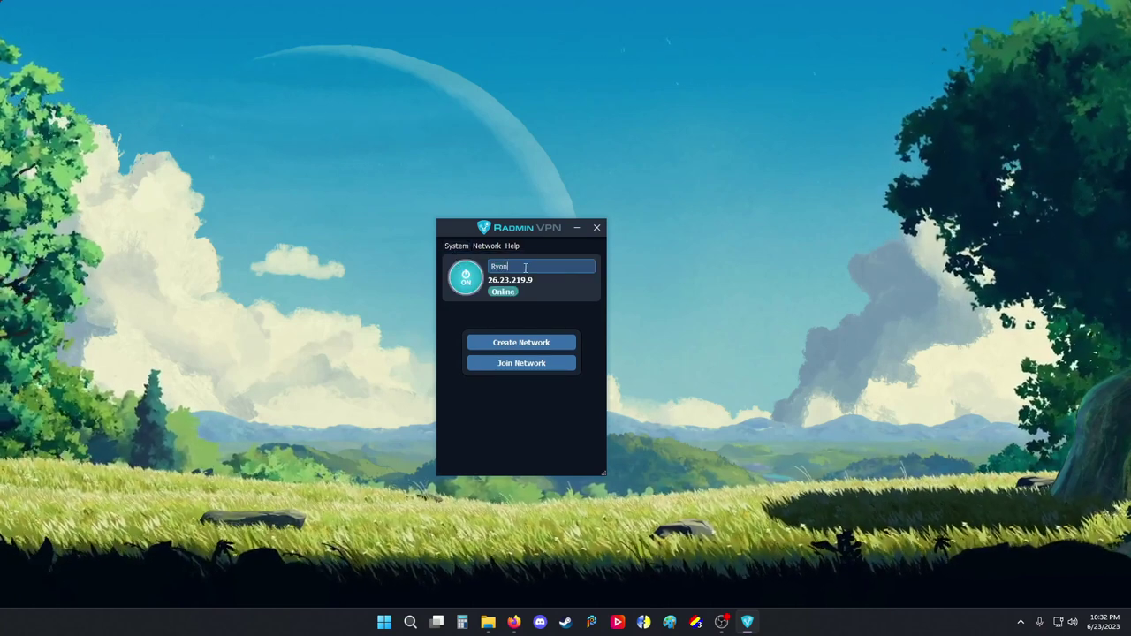
View Radmin VPN's Settings and advanced page, close them, and move the window right
left_click(456, 246)
mouse_move(465, 272)
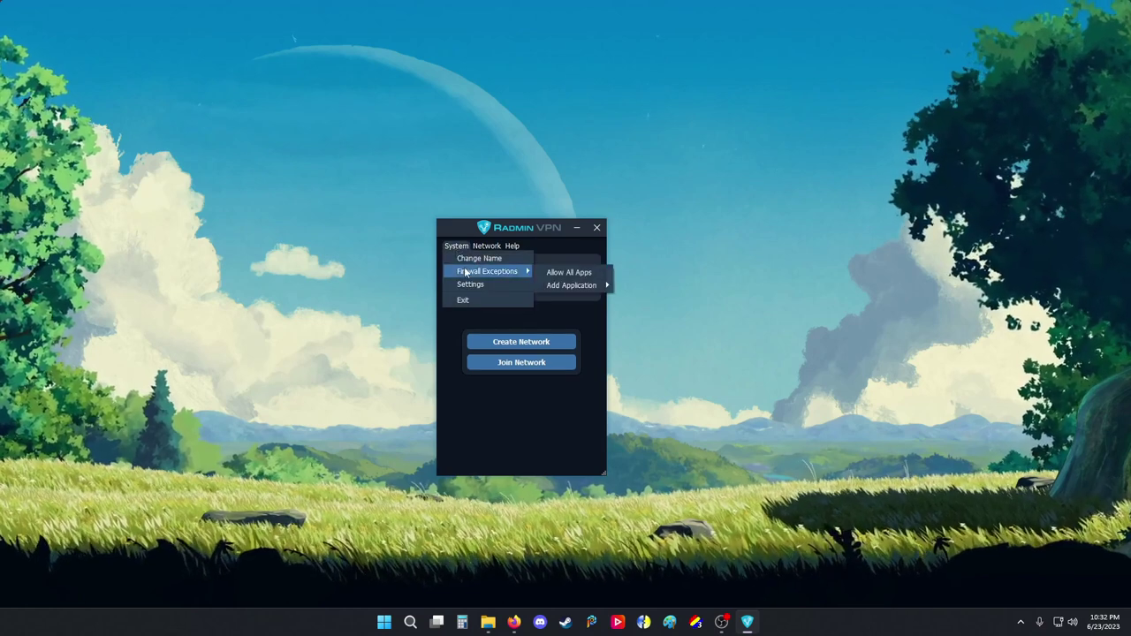
left_click(510, 283)
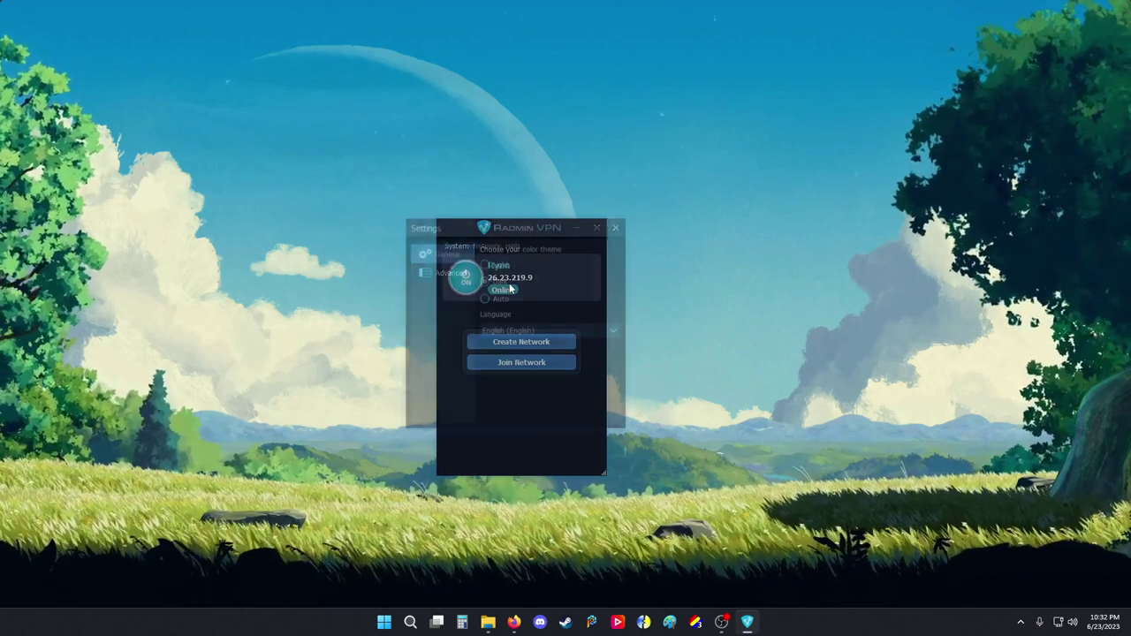
left_click(441, 274)
left_click(616, 229)
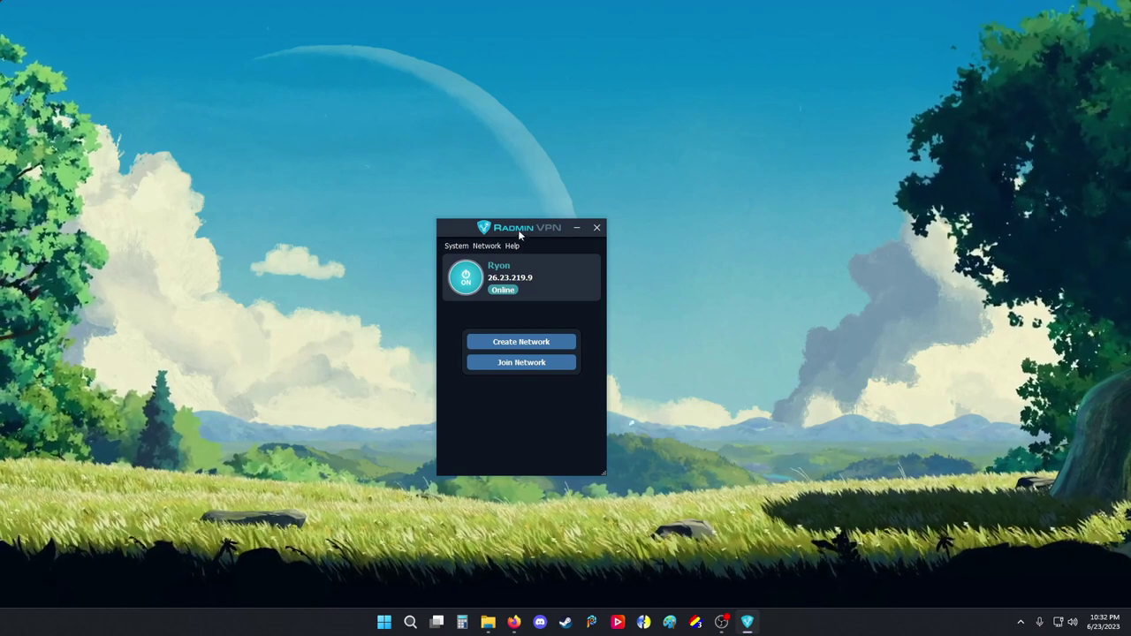
left_click_drag(518, 230, 670, 248)
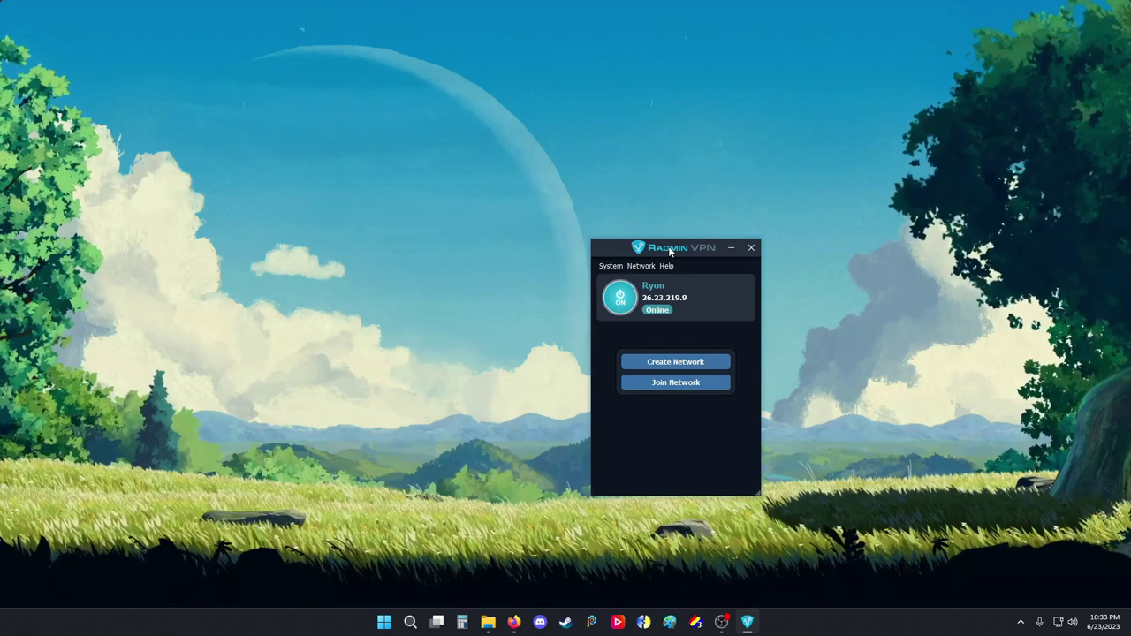
In Discord's #netplay-setup channel, copy the server name 'Scott Pilgrim Versus'
key("alt+Tab")
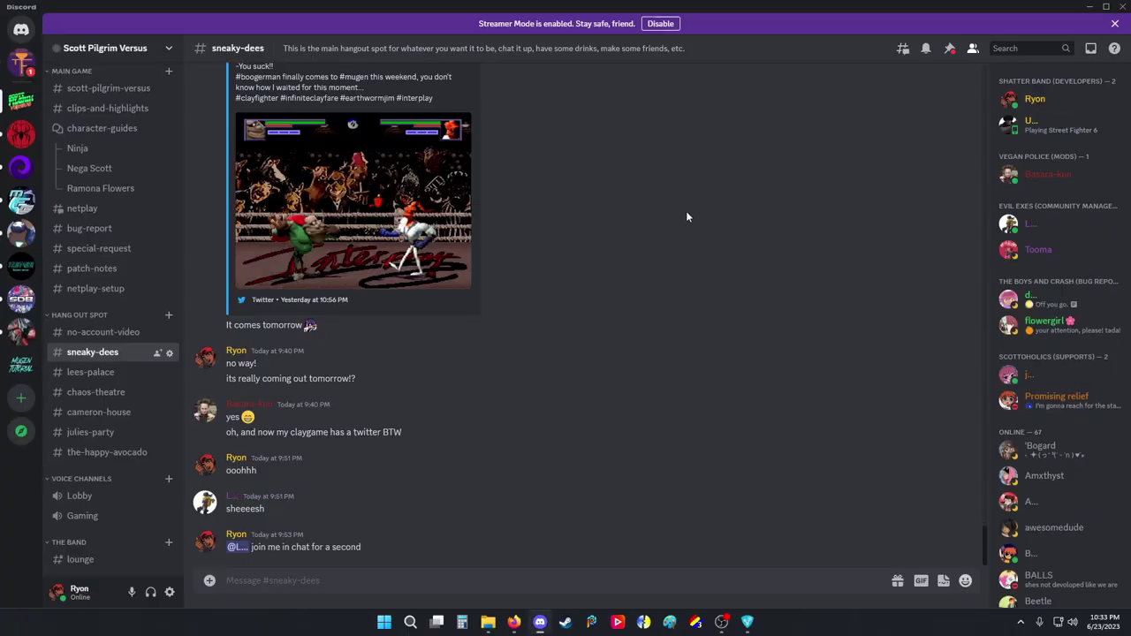
left_click(109, 210)
scroll(109, 213, "up", 3)
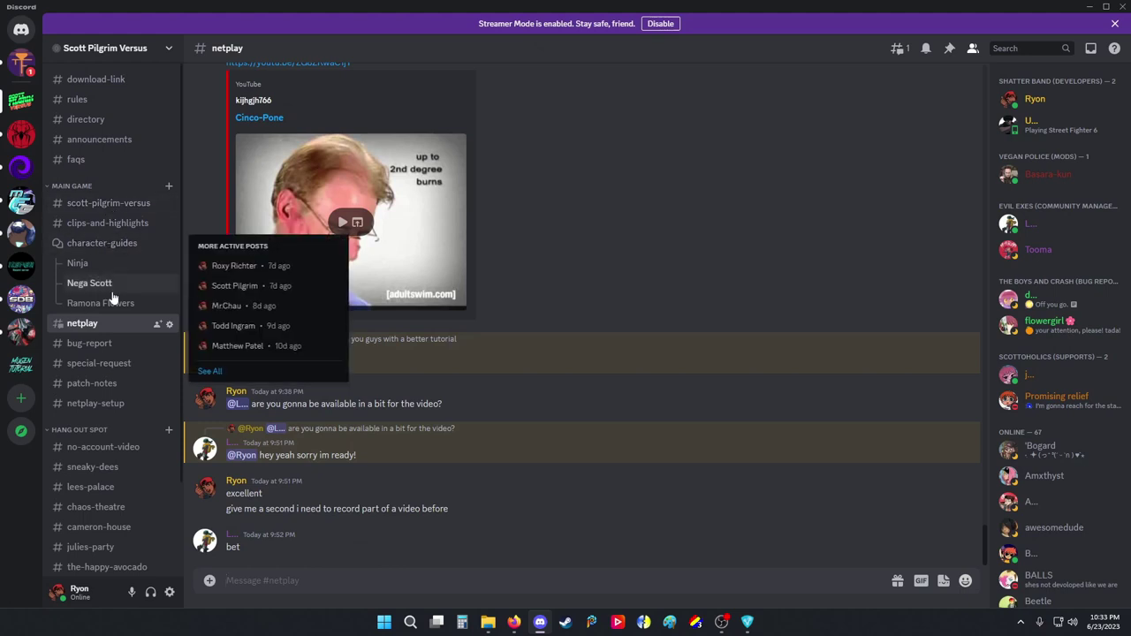
left_click(104, 403)
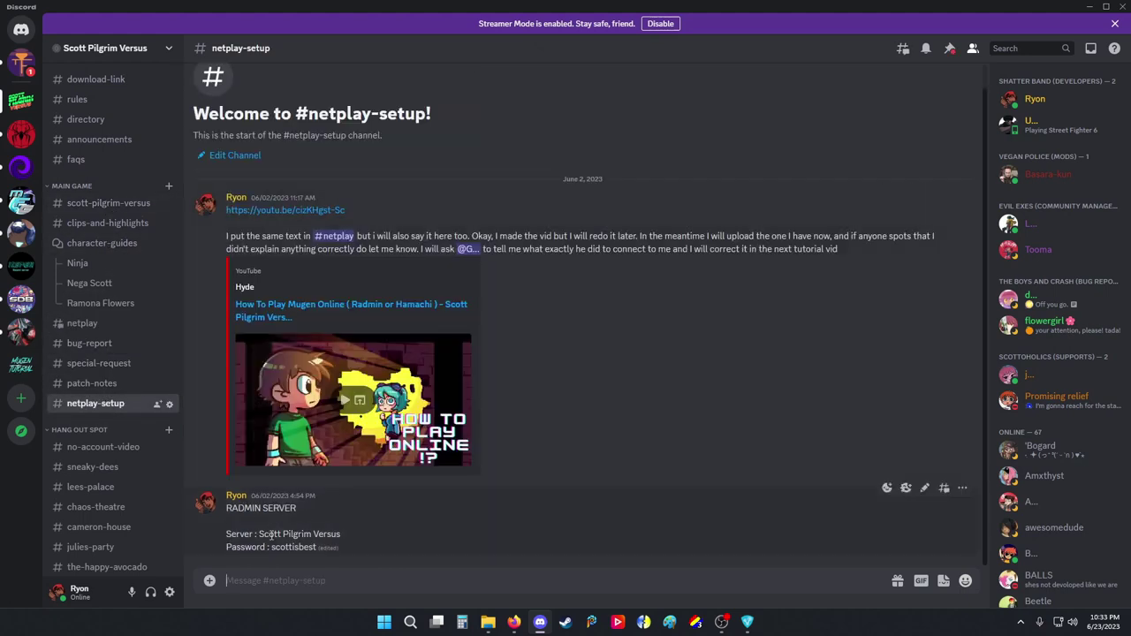
right_click(320, 535)
left_click(362, 298)
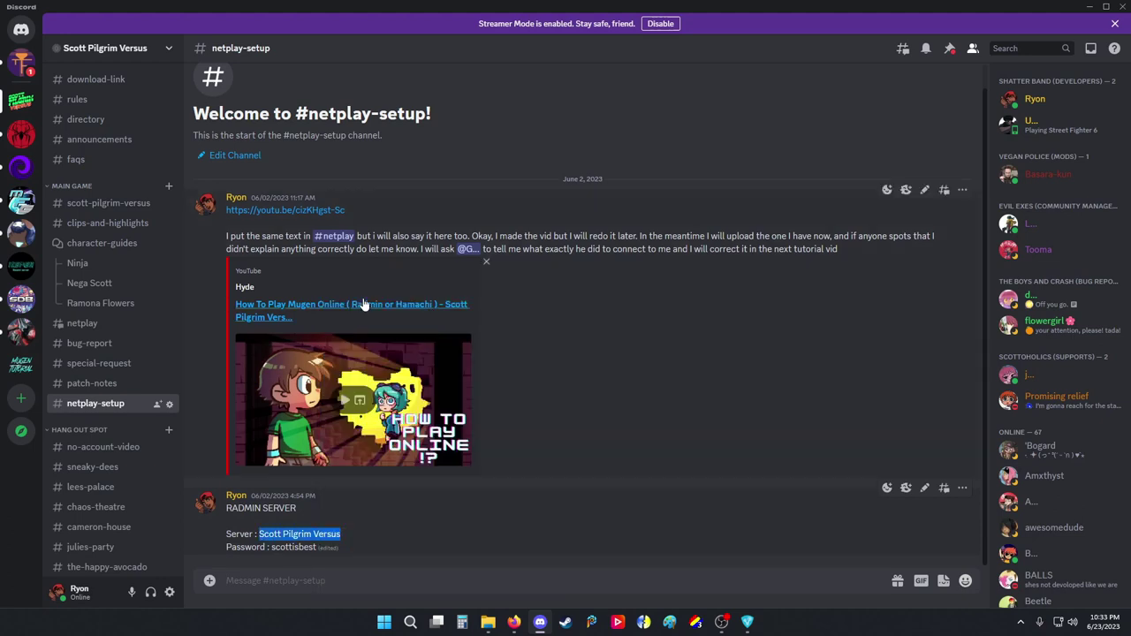
left_click(747, 624)
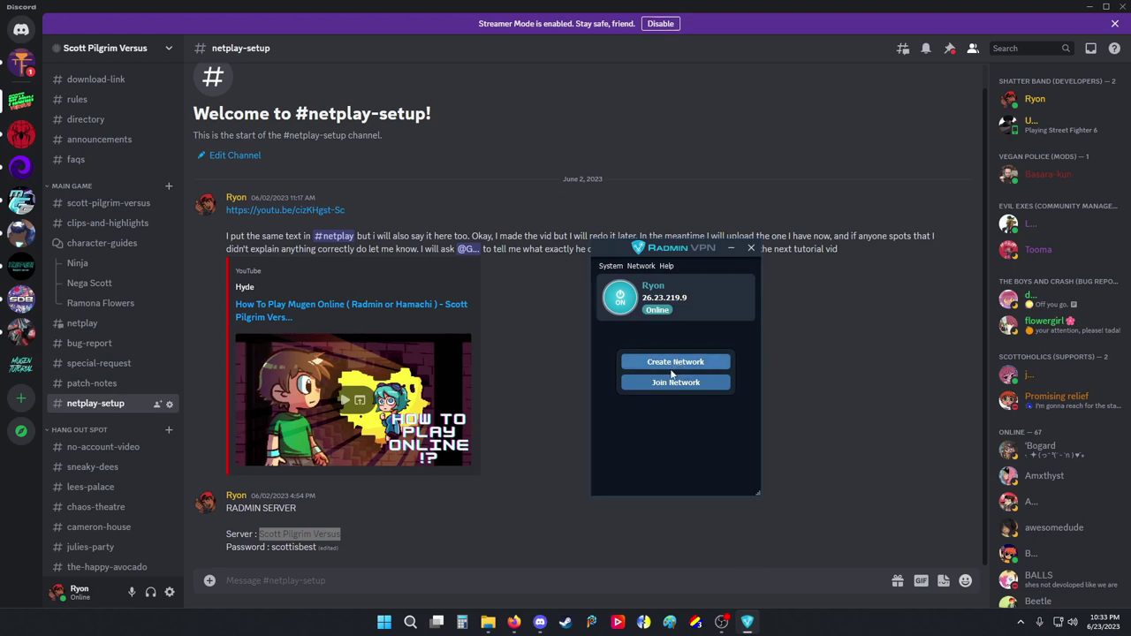
left_click(672, 385)
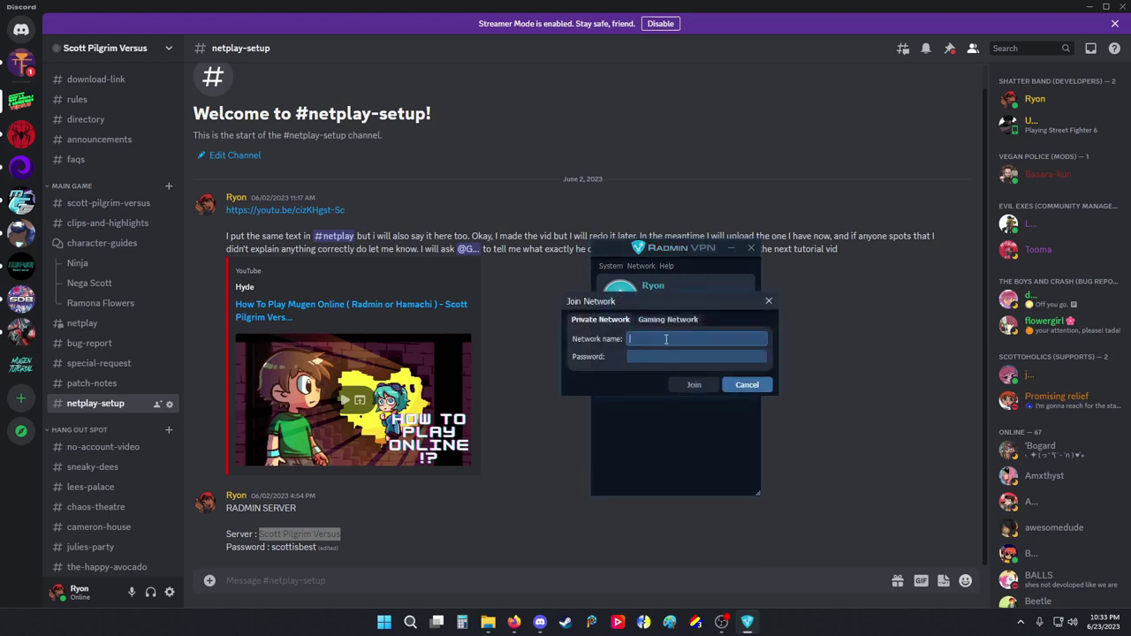
right_click(666, 340)
left_click(685, 402)
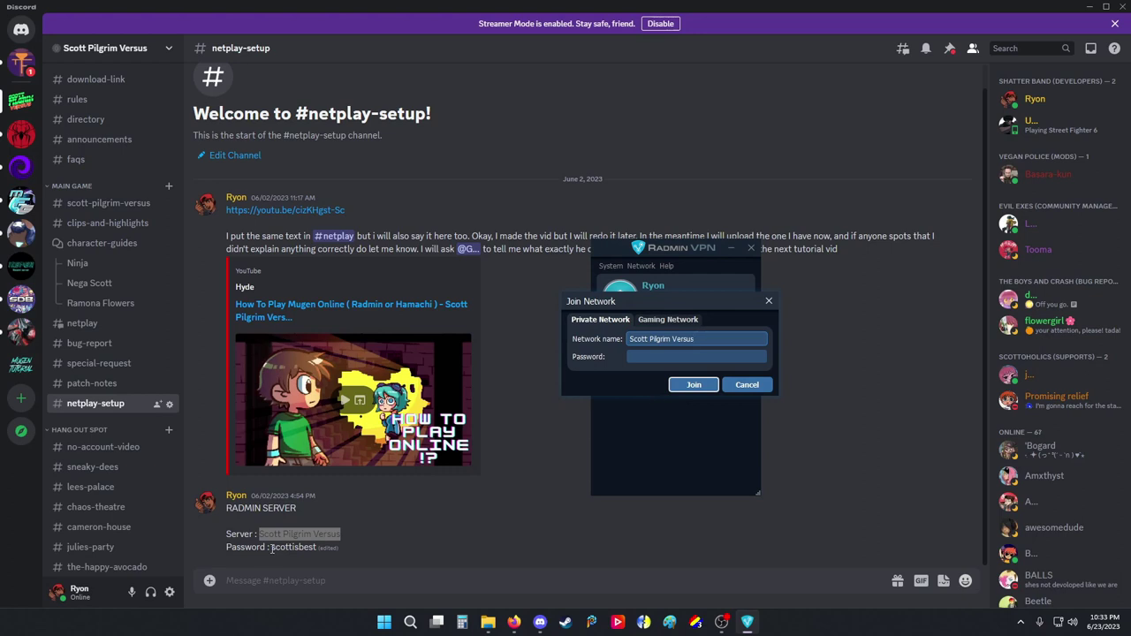
left_click_drag(272, 548, 284, 549)
right_click(309, 548)
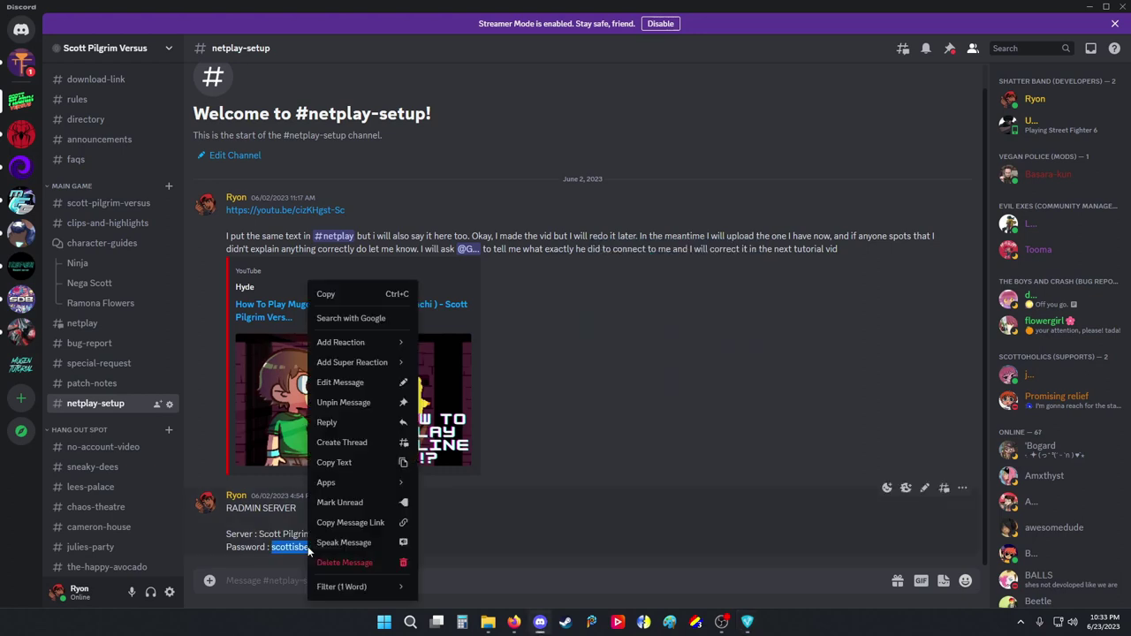
left_click(364, 293)
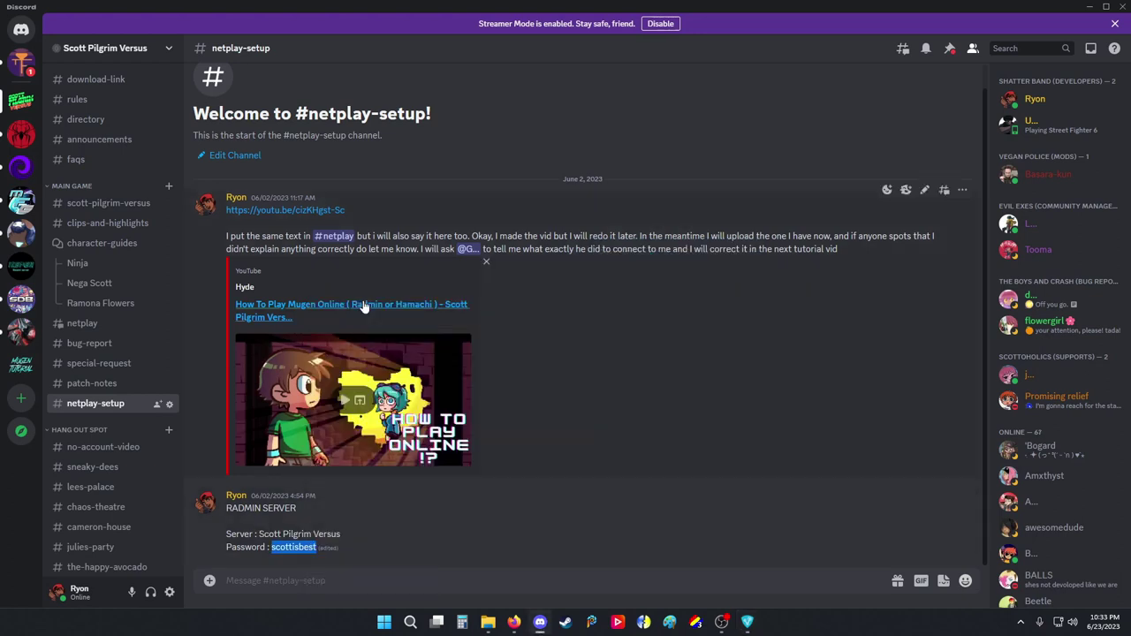
left_click(747, 622)
right_click(667, 356)
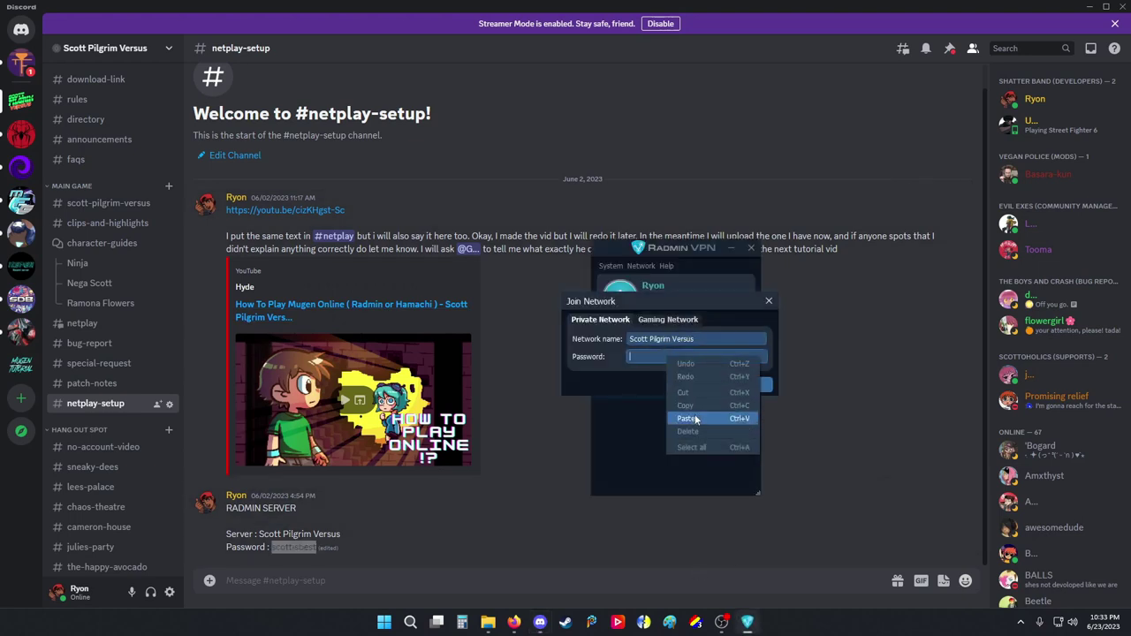
left_click(689, 418)
left_click(694, 385)
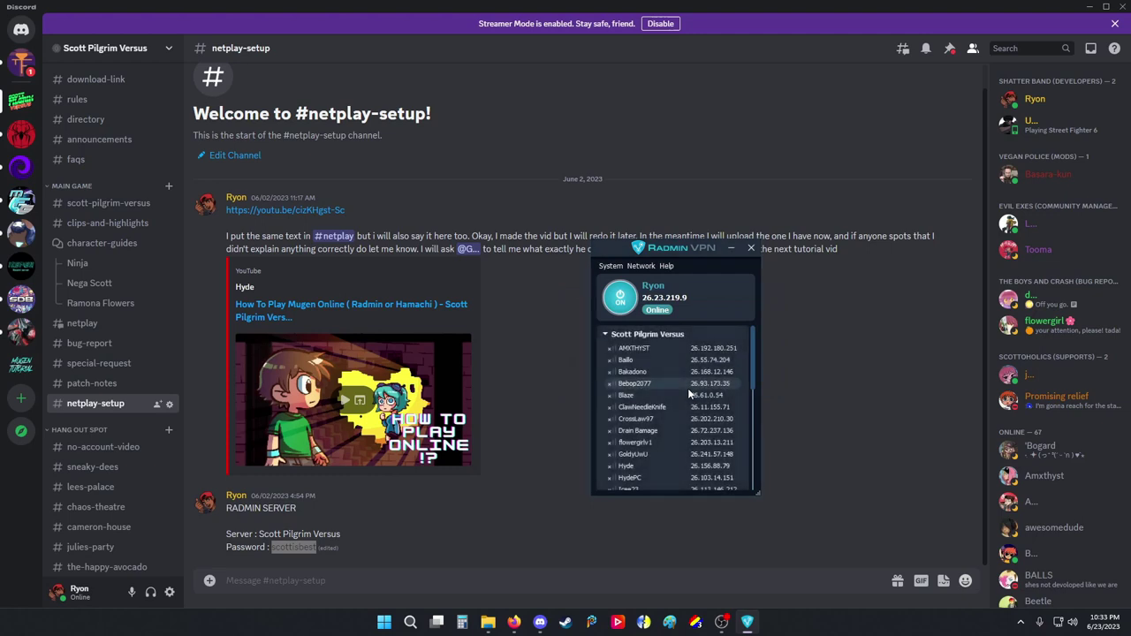
scroll(664, 347, "down", 4)
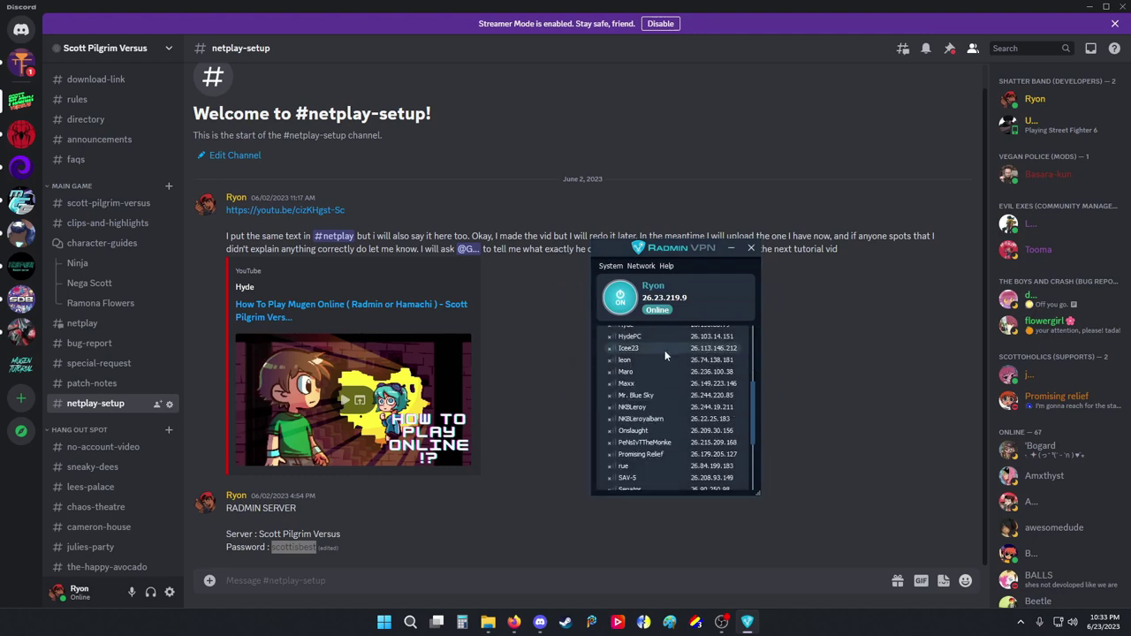
scroll(664, 350, "down", 3)
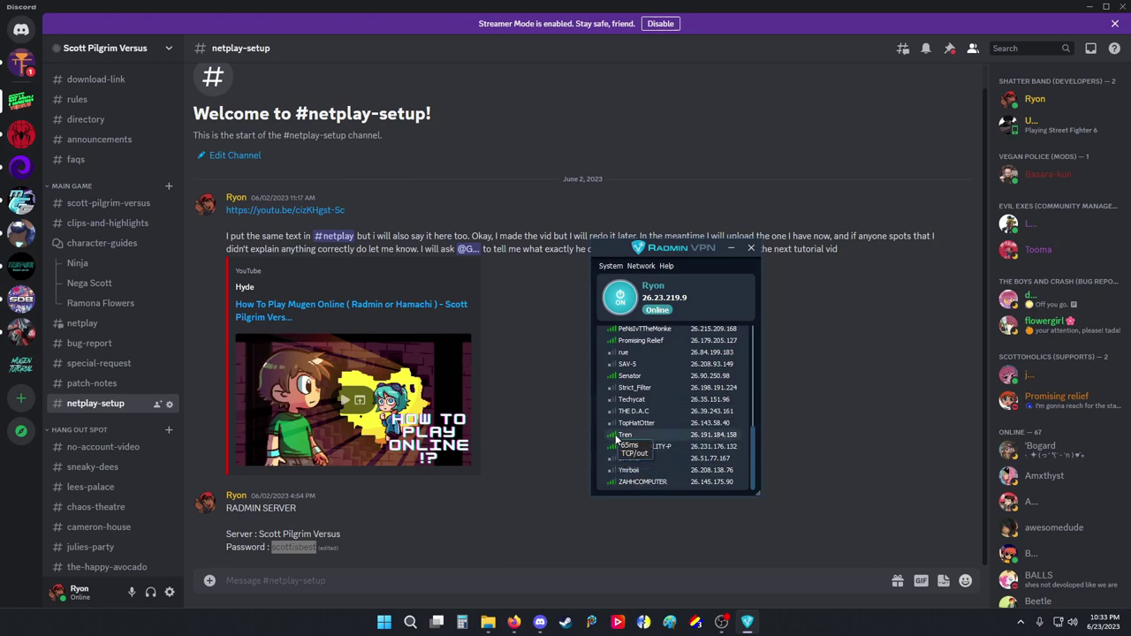
scroll(652, 444, "up", 5)
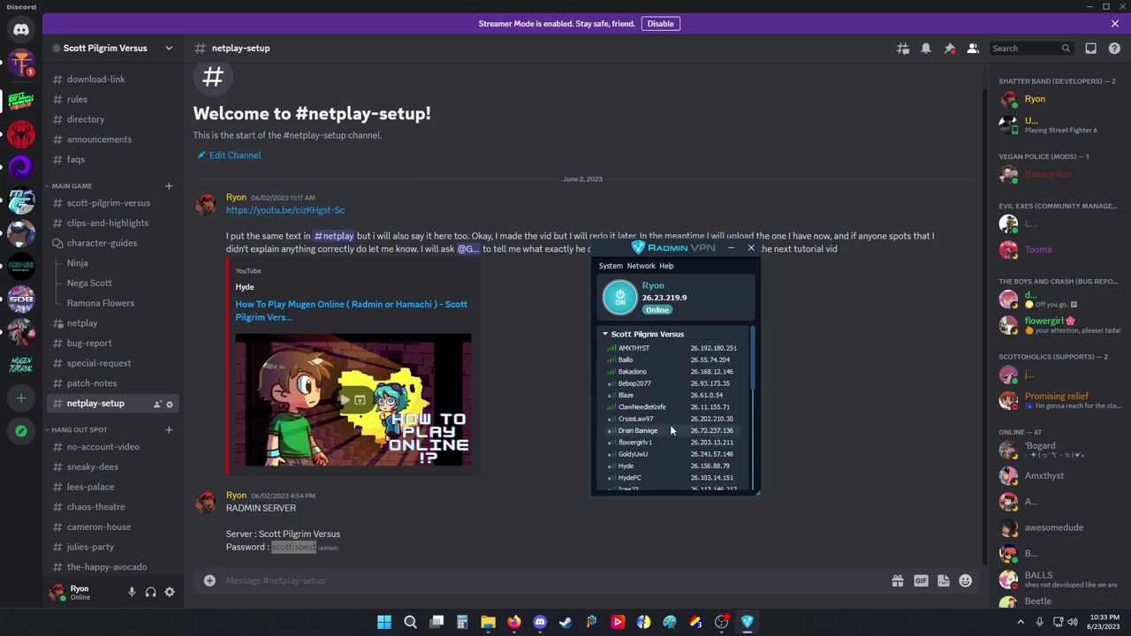
scroll(670, 424, "down", 4)
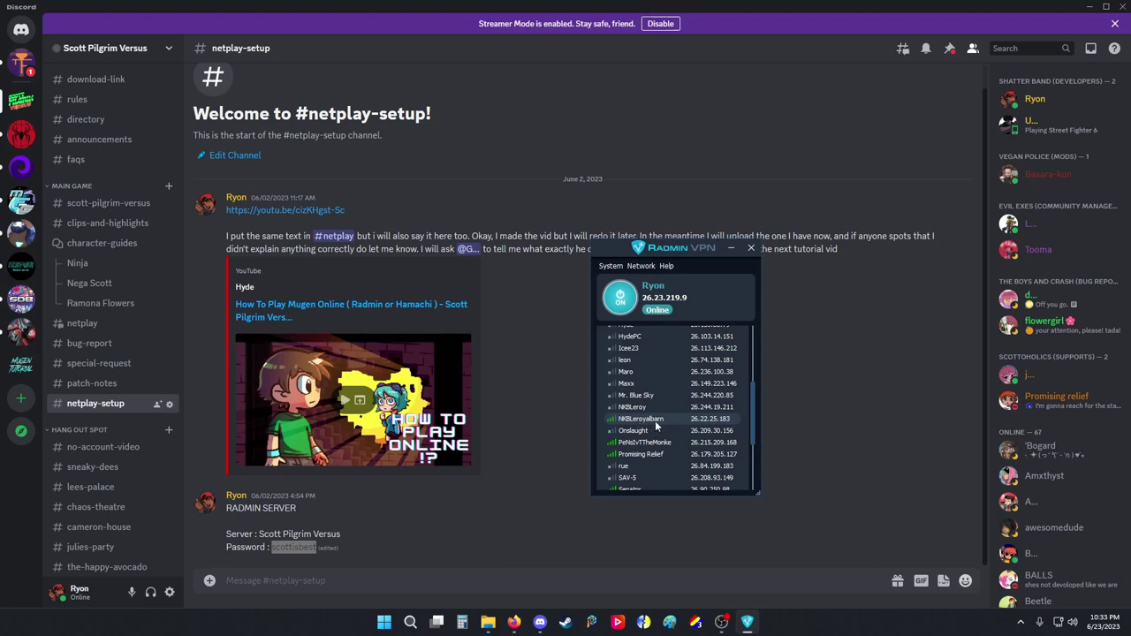
Browse the #download-link channel's Version 0.91 MediaFire download and hotfix posts
left_click(105, 82)
scroll(263, 257, "up", 15)
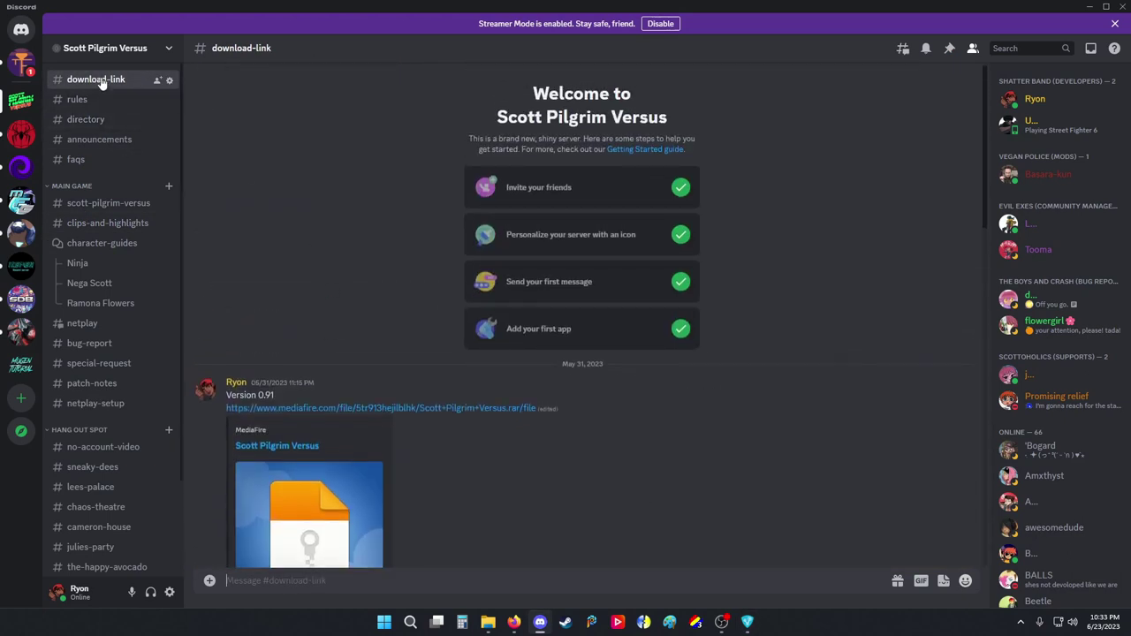
scroll(423, 345, "down", 3)
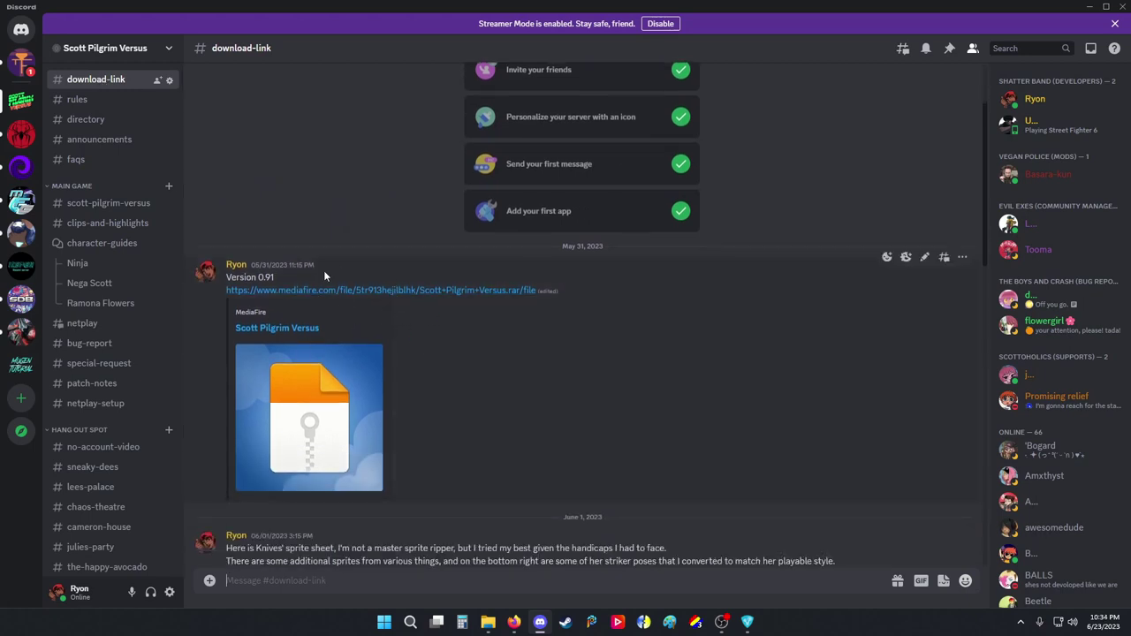
scroll(308, 294, "down", 20)
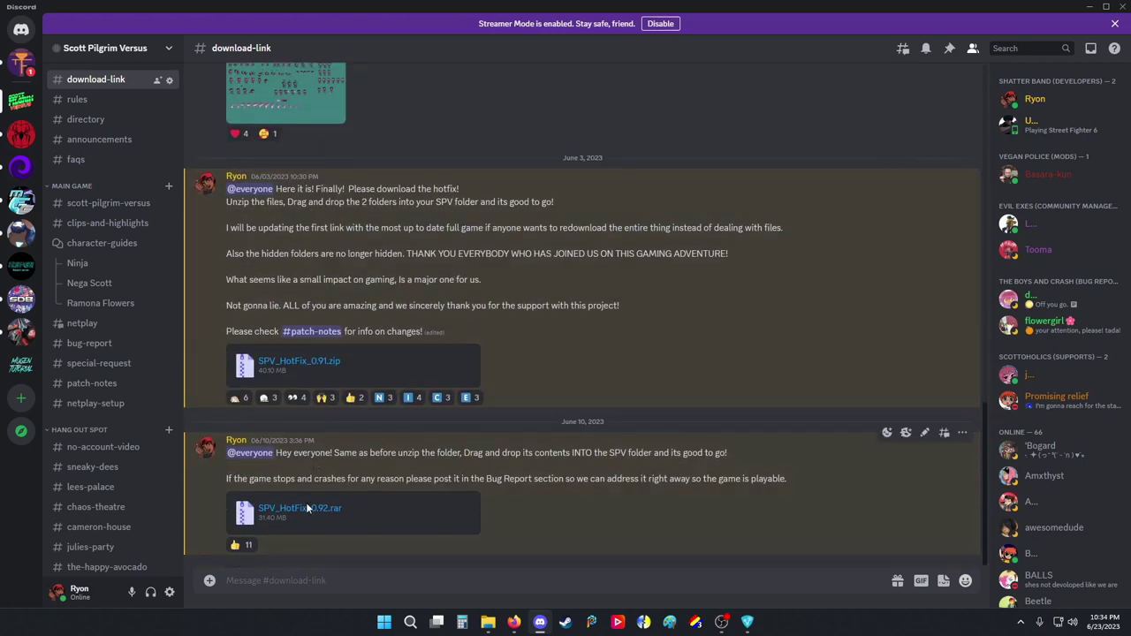
scroll(350, 484, "up", 20)
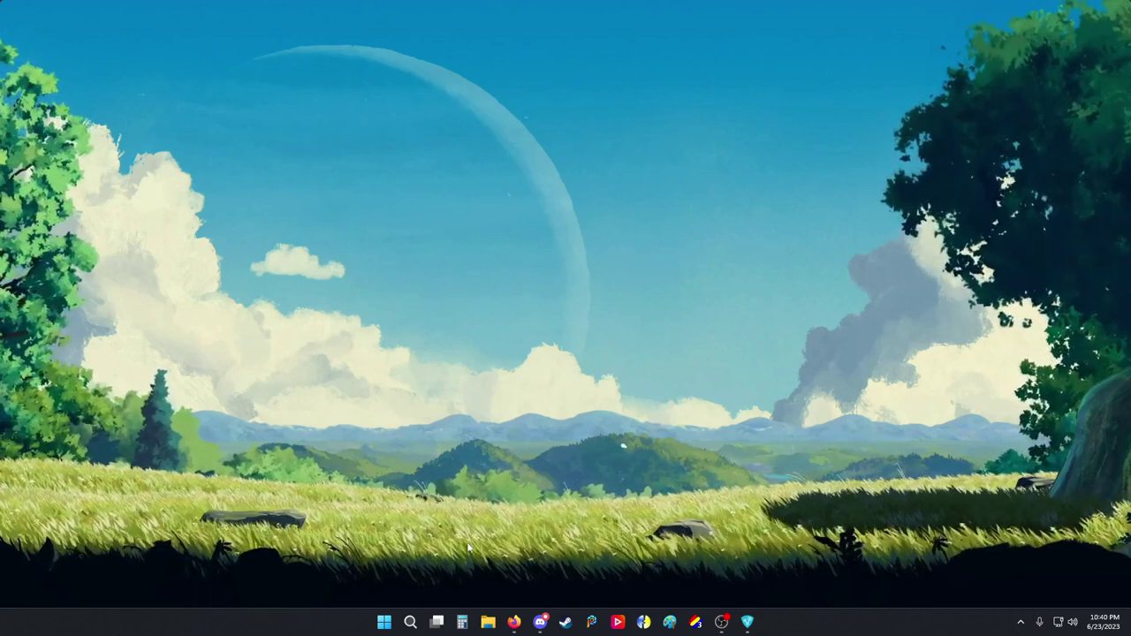
Open File Explorer at Desktop\Scott Pilgrim Versus and select the game executable
left_click(487, 623)
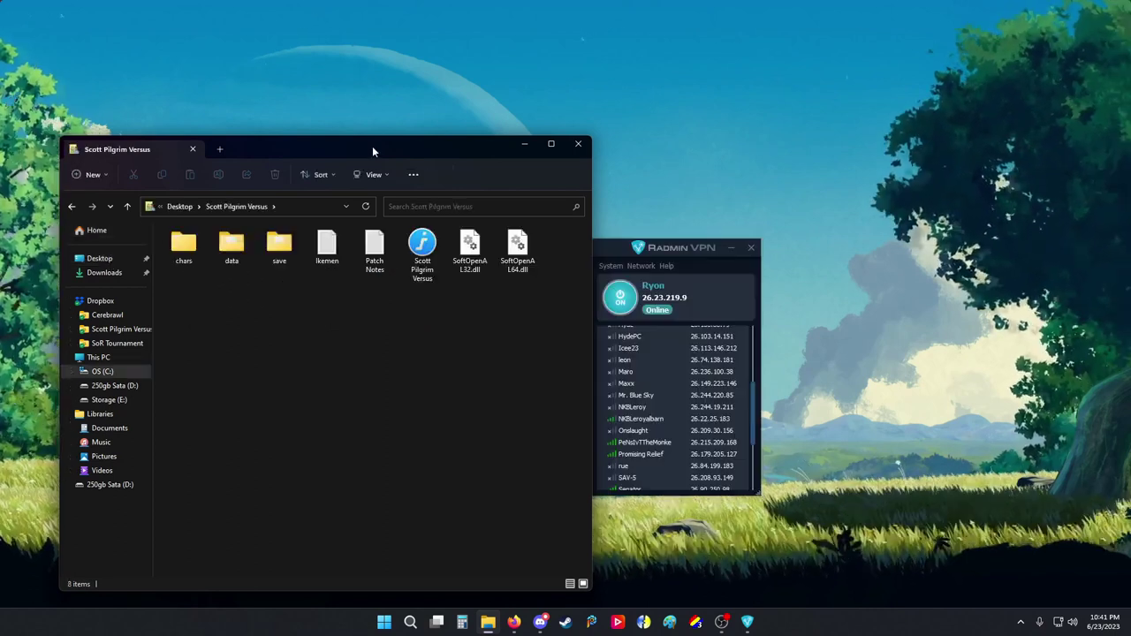
left_click_drag(372, 146, 337, 122)
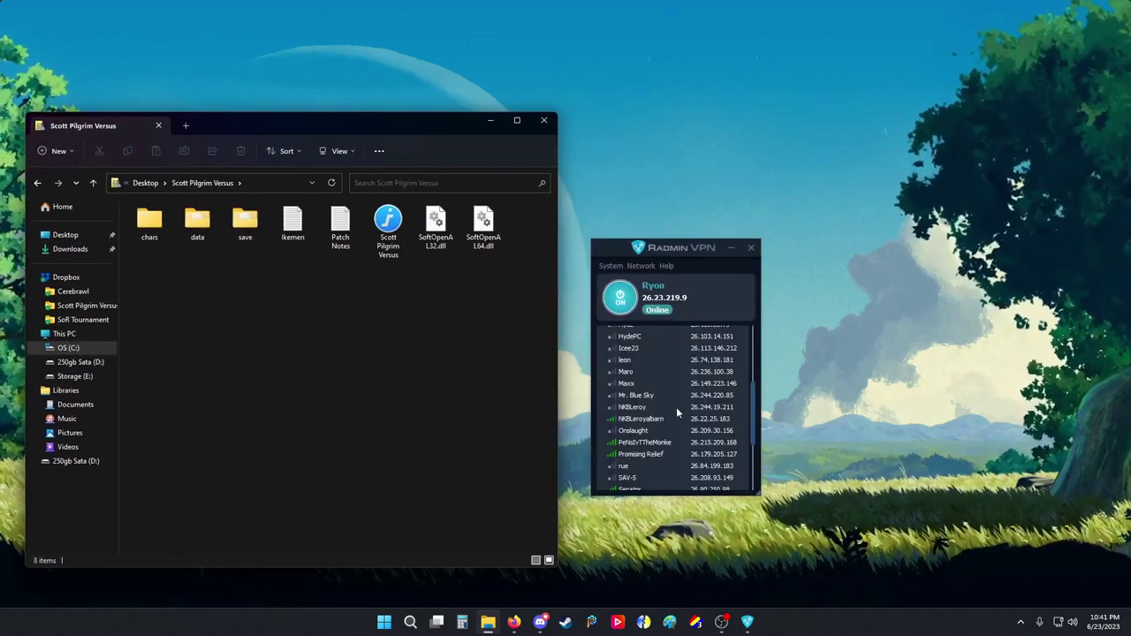
left_click(387, 223)
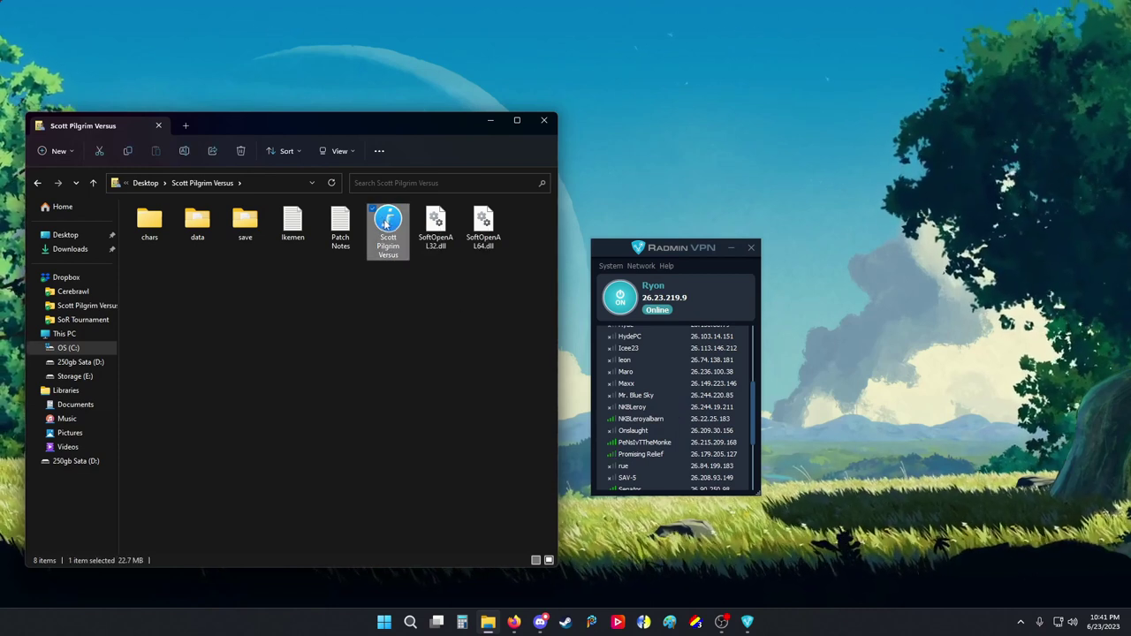
Launch Scott Pilgrim Versus and lower its app volume to 3 in the volume mixer
key("Return")
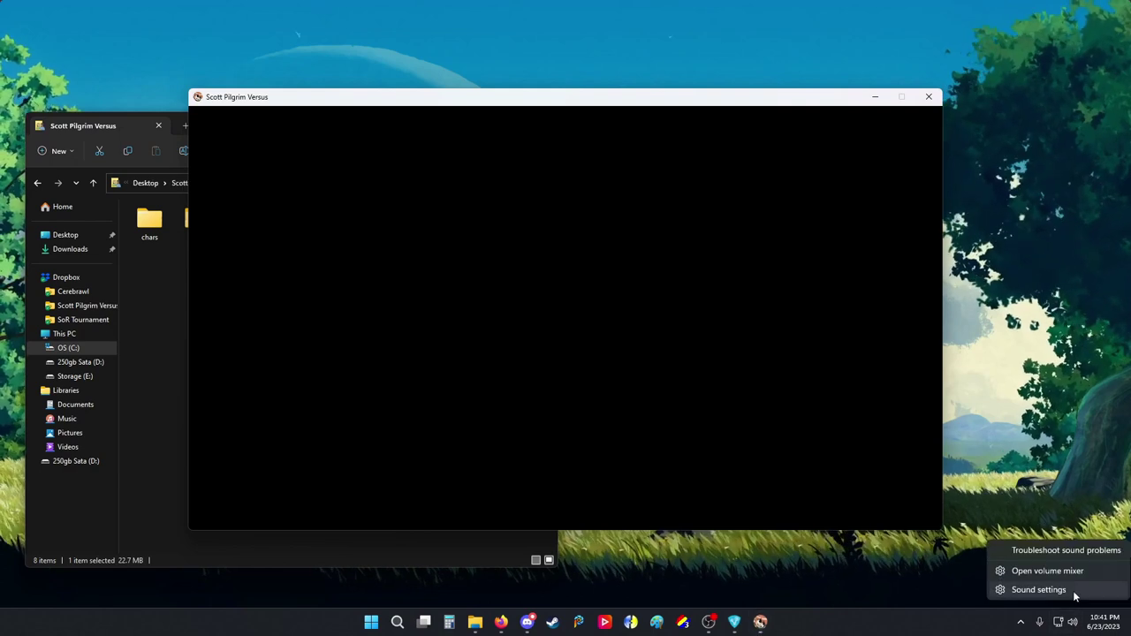
key("super+i")
left_click(580, 523)
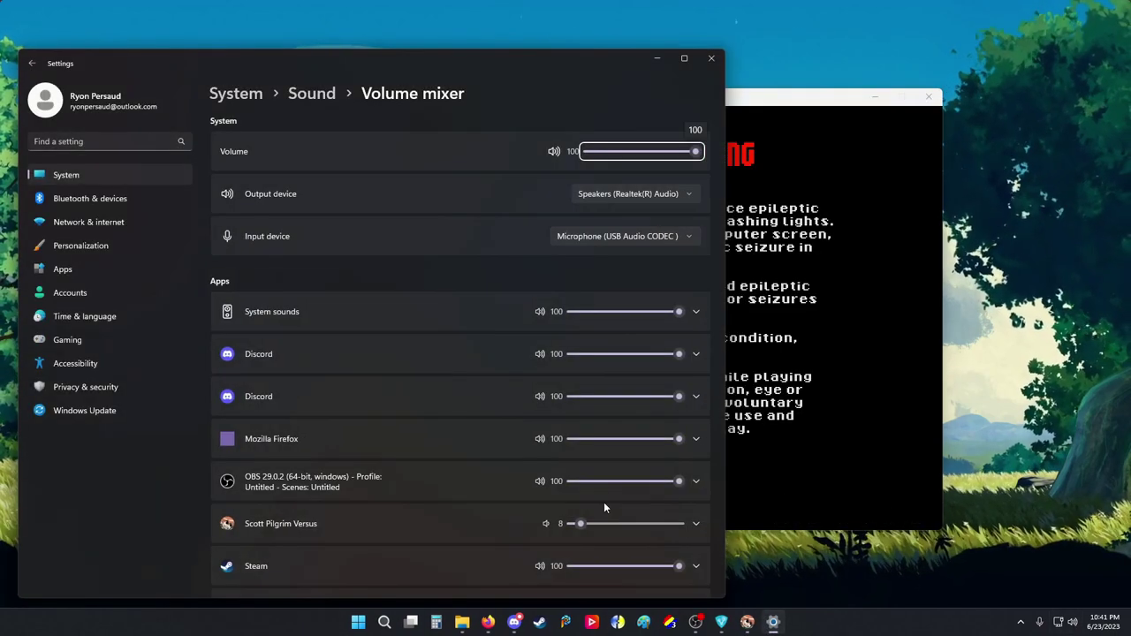
left_click_drag(592, 523, 575, 523)
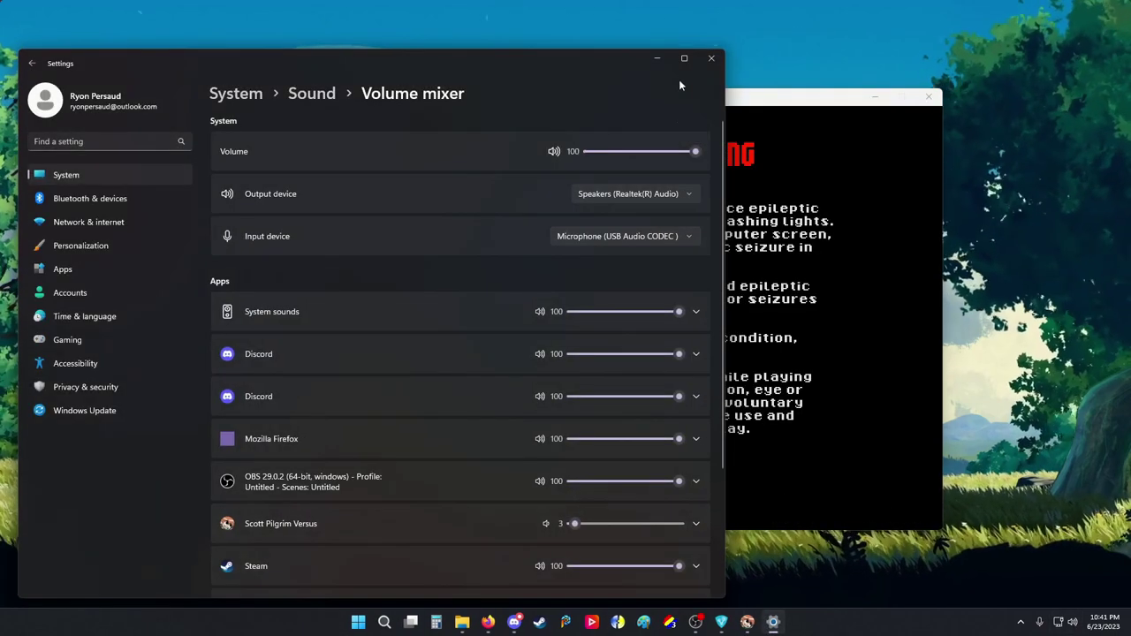
left_click(713, 63)
left_click(139, 119)
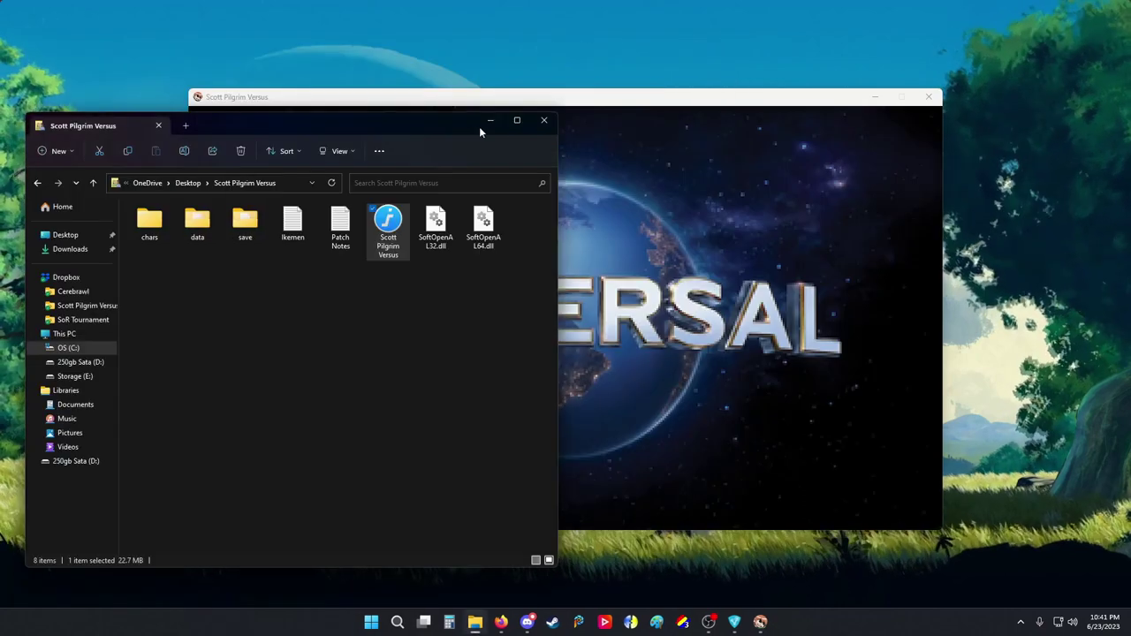
Put Explorer away and place the game window with Radmin VPN's peer list beside it
left_click_drag(479, 126, 568, 219)
left_click(569, 218)
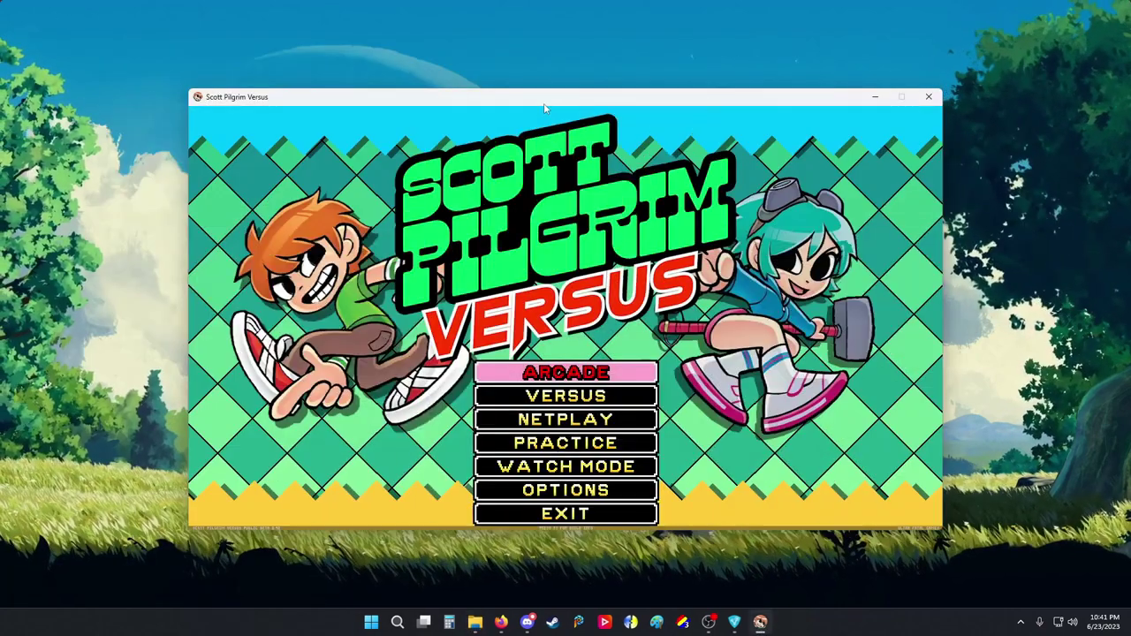
left_click_drag(544, 106, 418, 110)
left_click(734, 622)
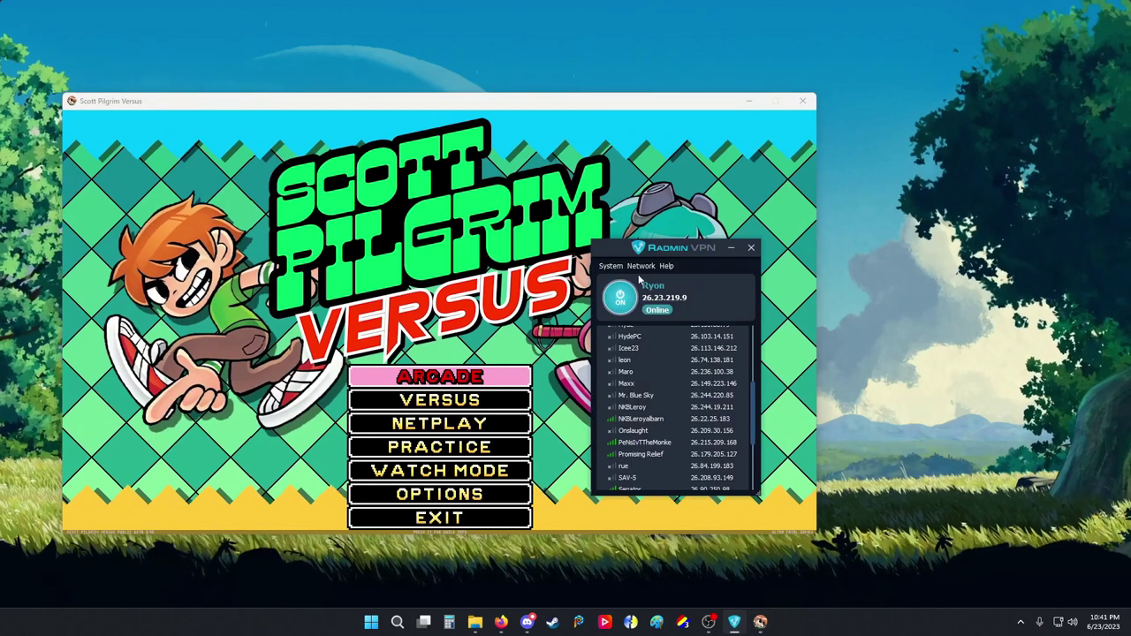
left_click_drag(682, 253, 949, 253)
left_click(536, 254)
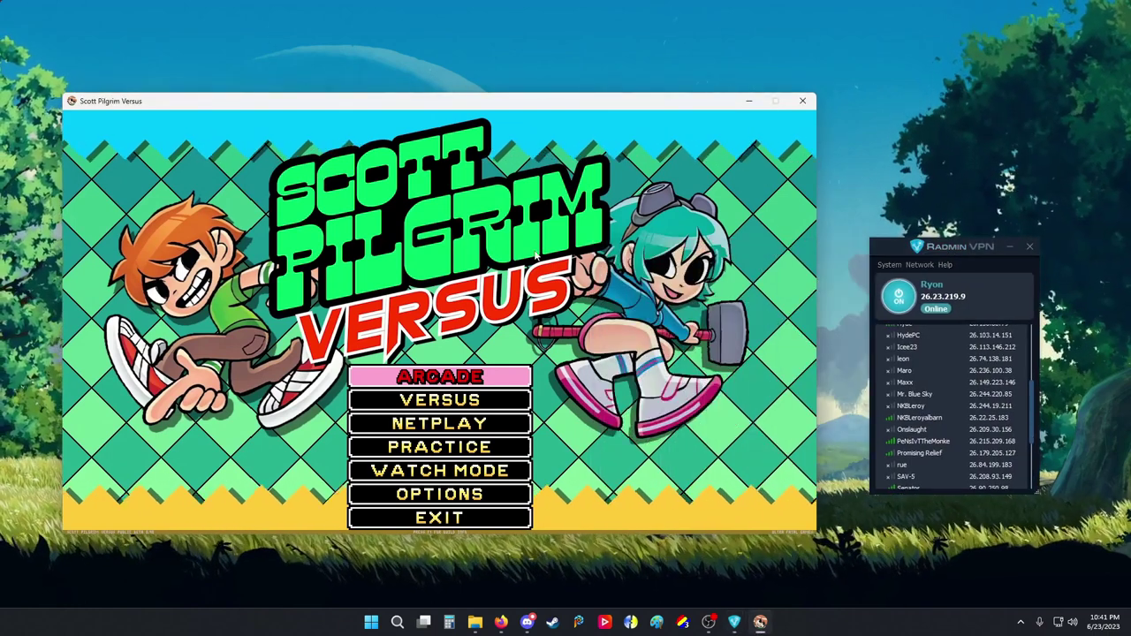
Open the game's NETPLAY menu and highlight JOIN GAME
key("Down")
key("Down")
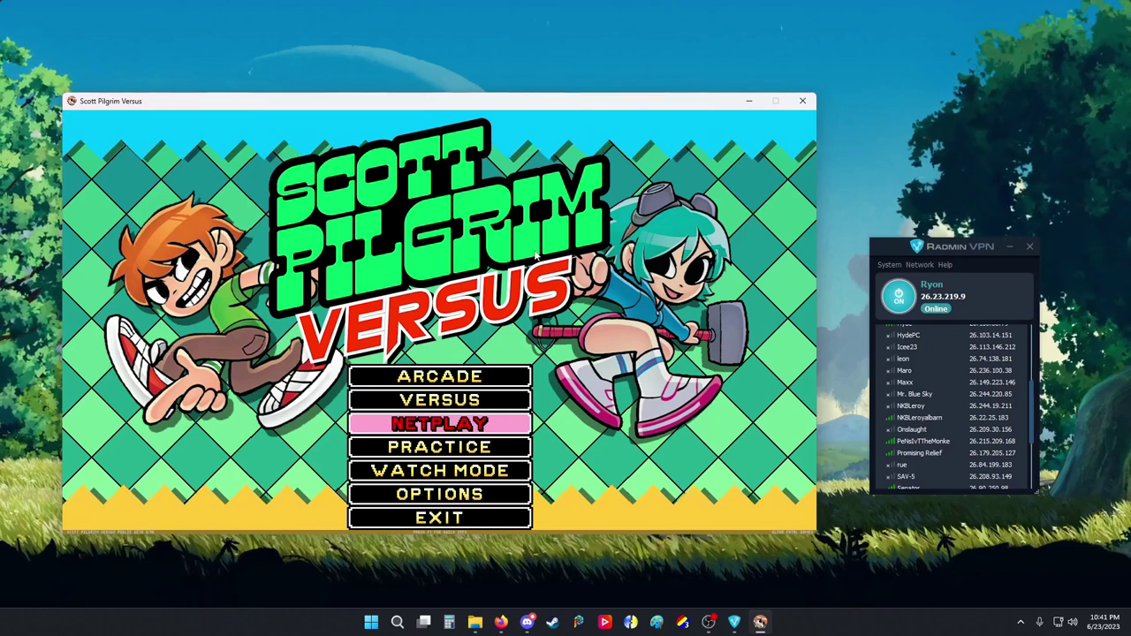
key("Return")
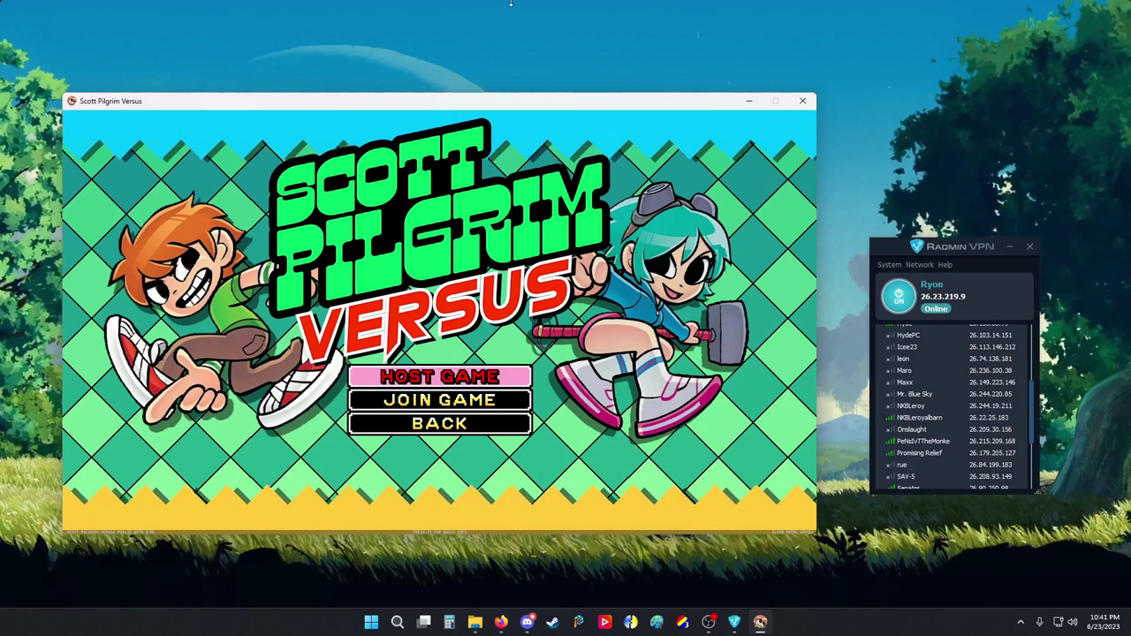
key("Down")
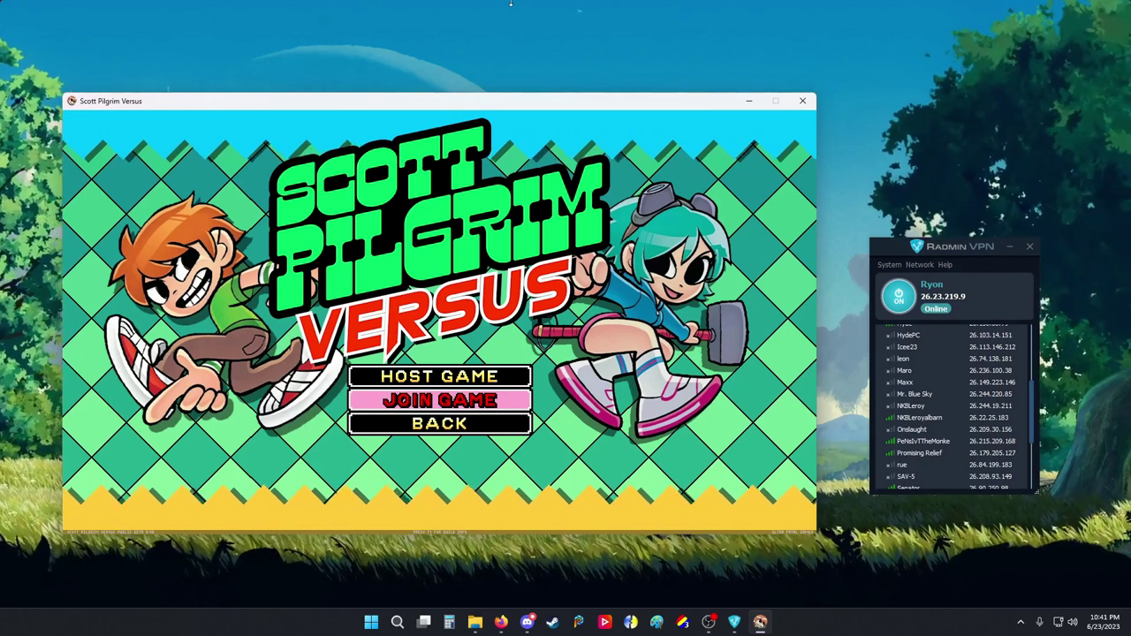
key("Return")
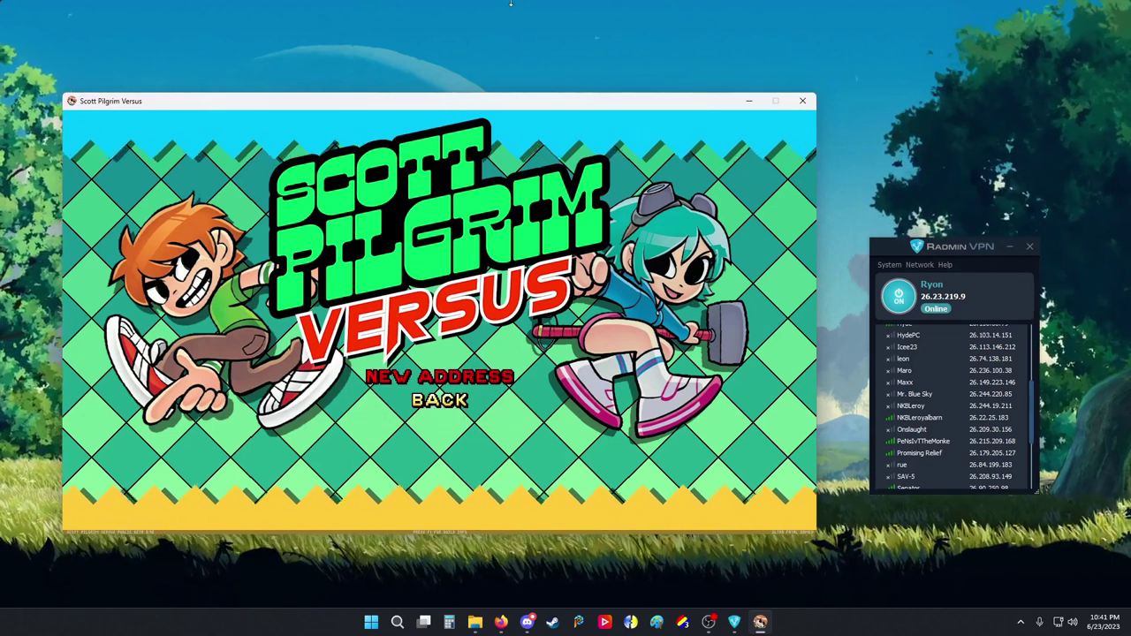
key("Return")
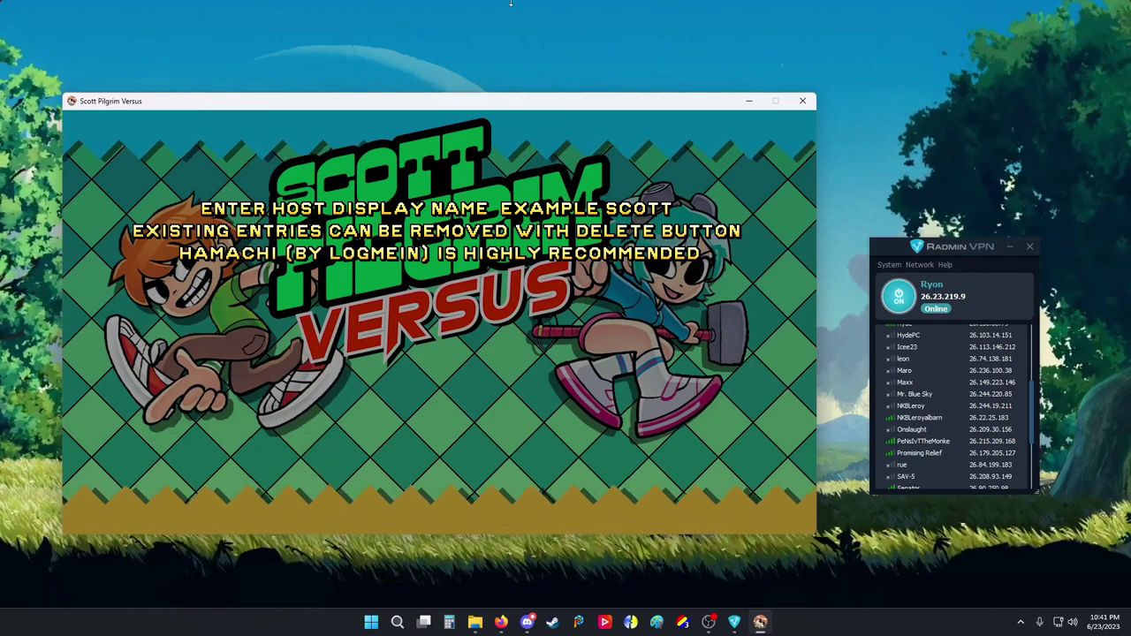
type("Lero")
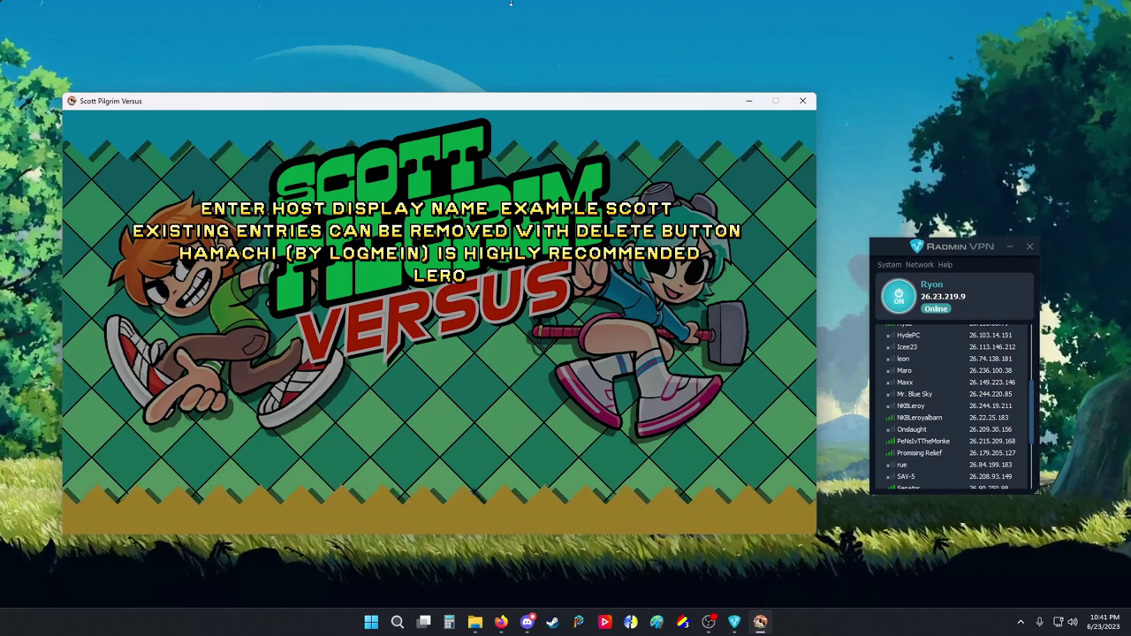
type("y")
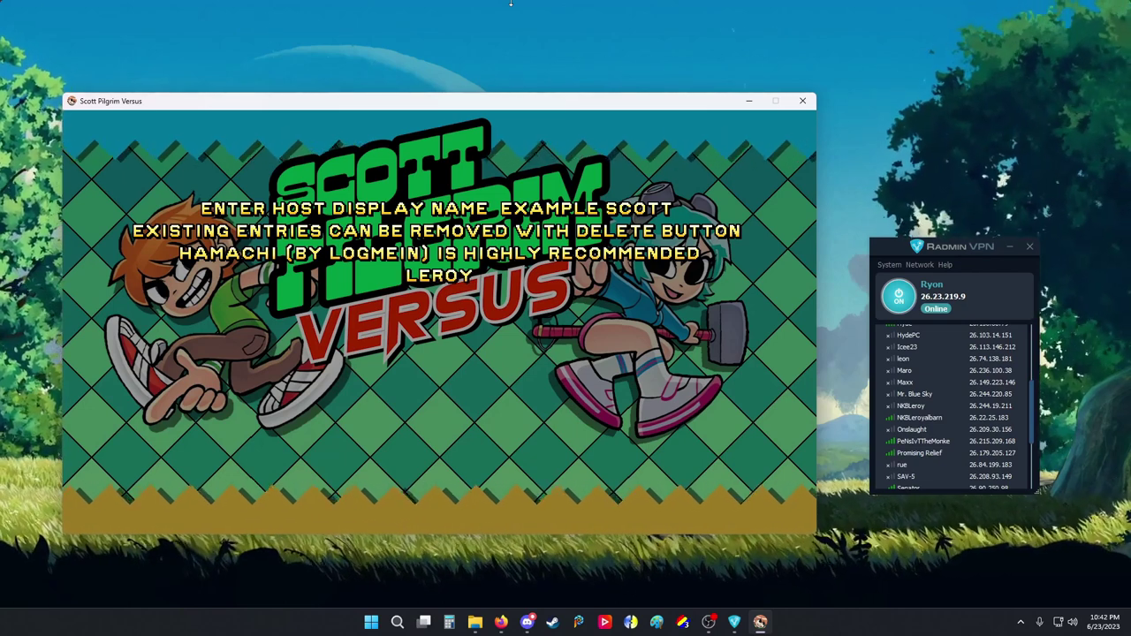
key("Return")
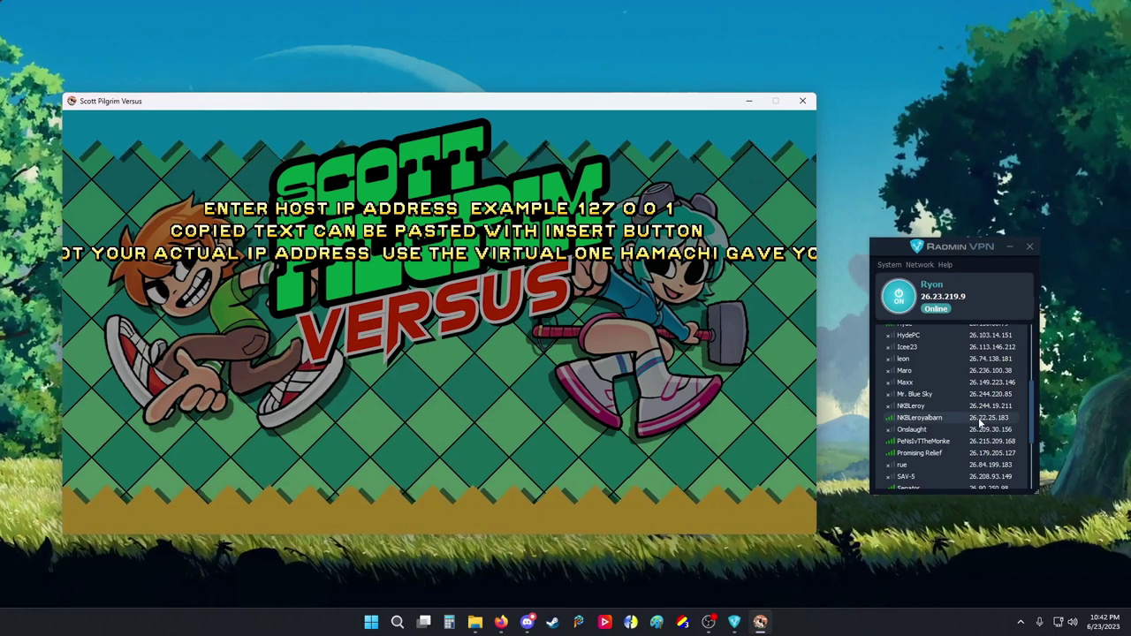
type("26")
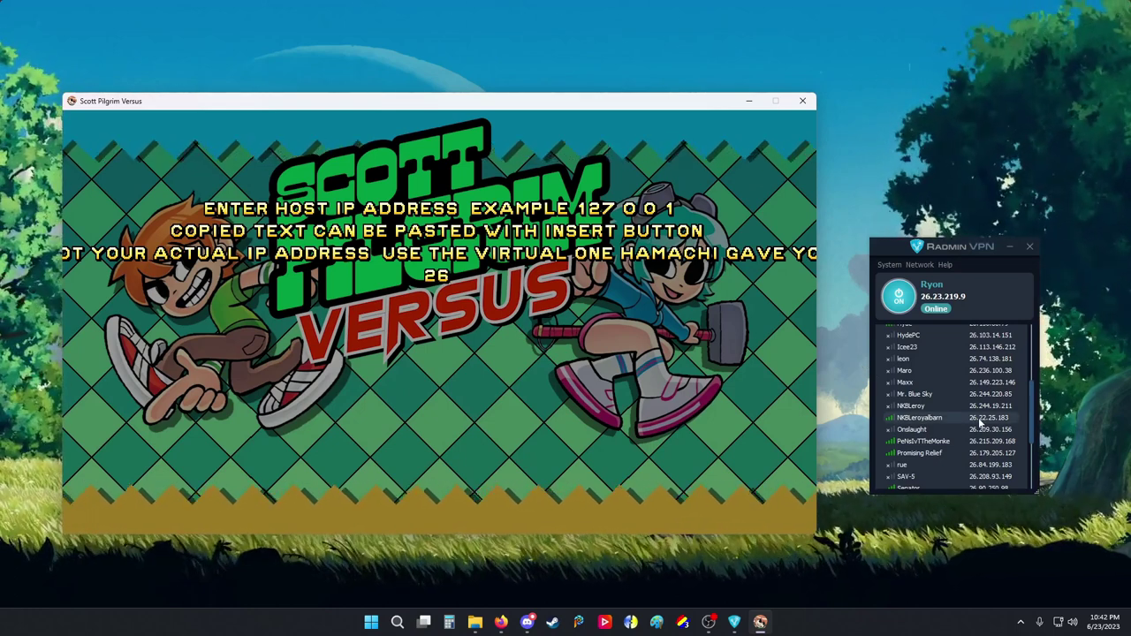
type(".22.25")
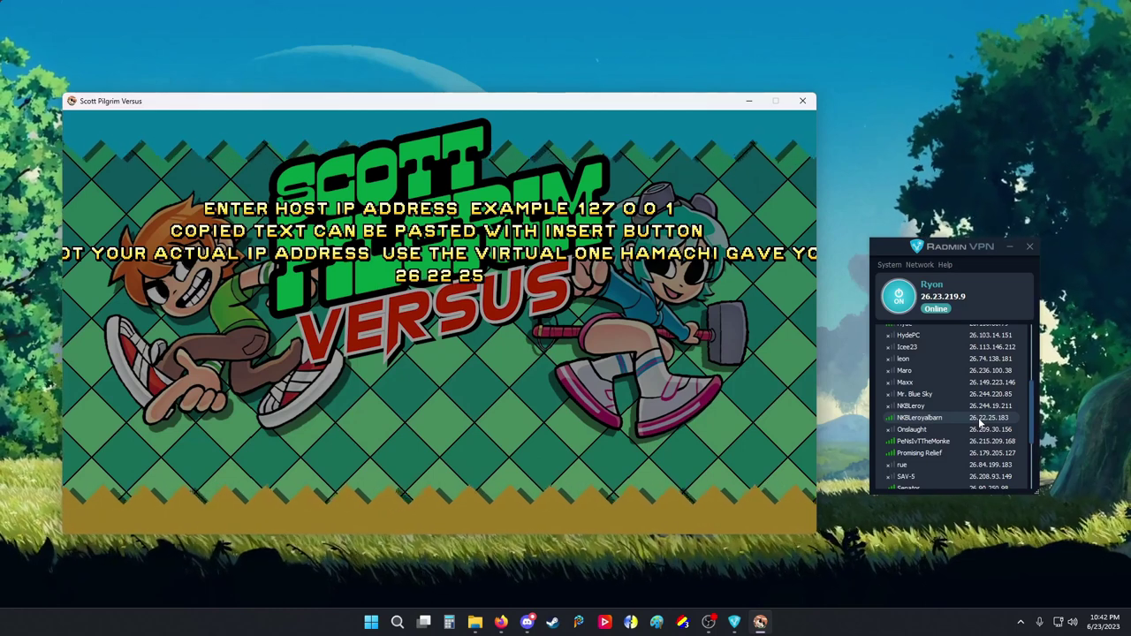
type(".183")
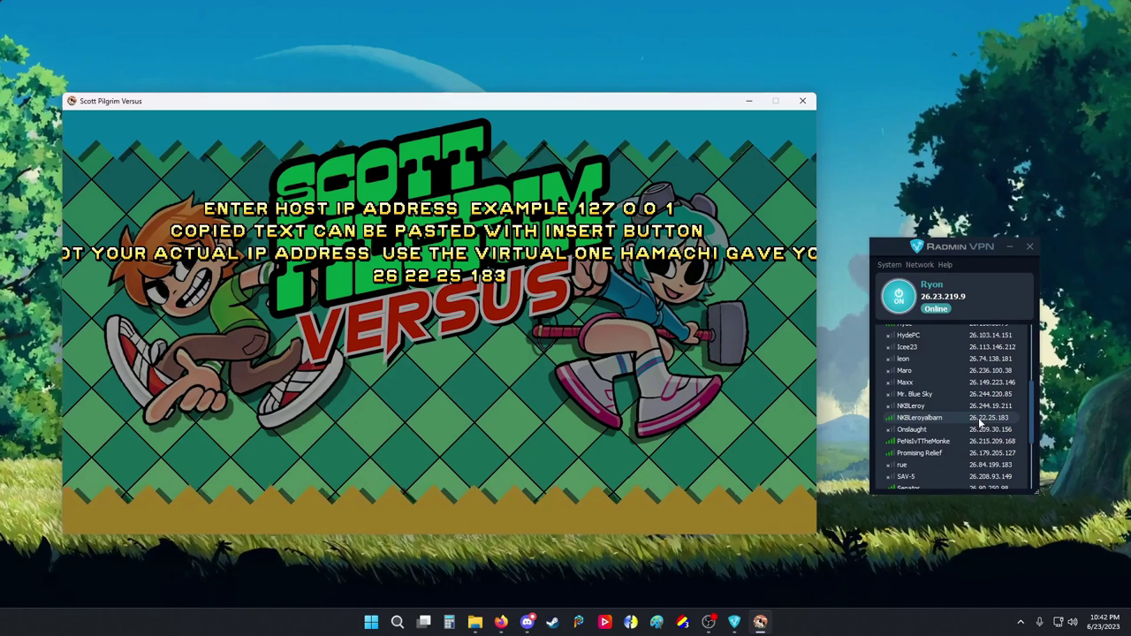
Save the host entry, try connecting to it, and retry from the host list
key("Return")
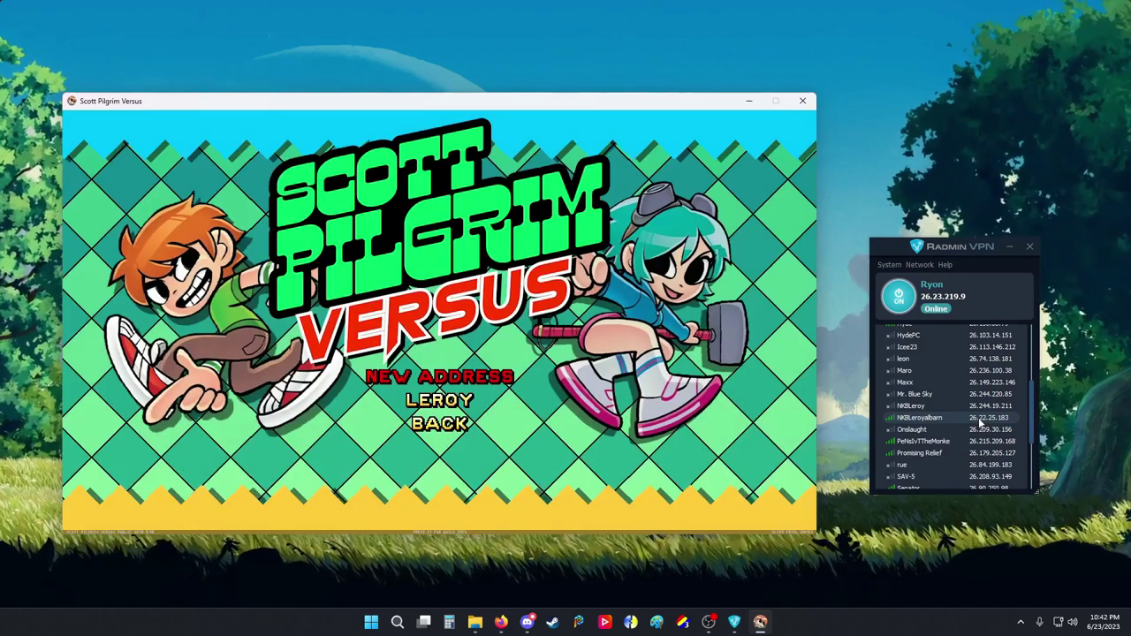
key("Down")
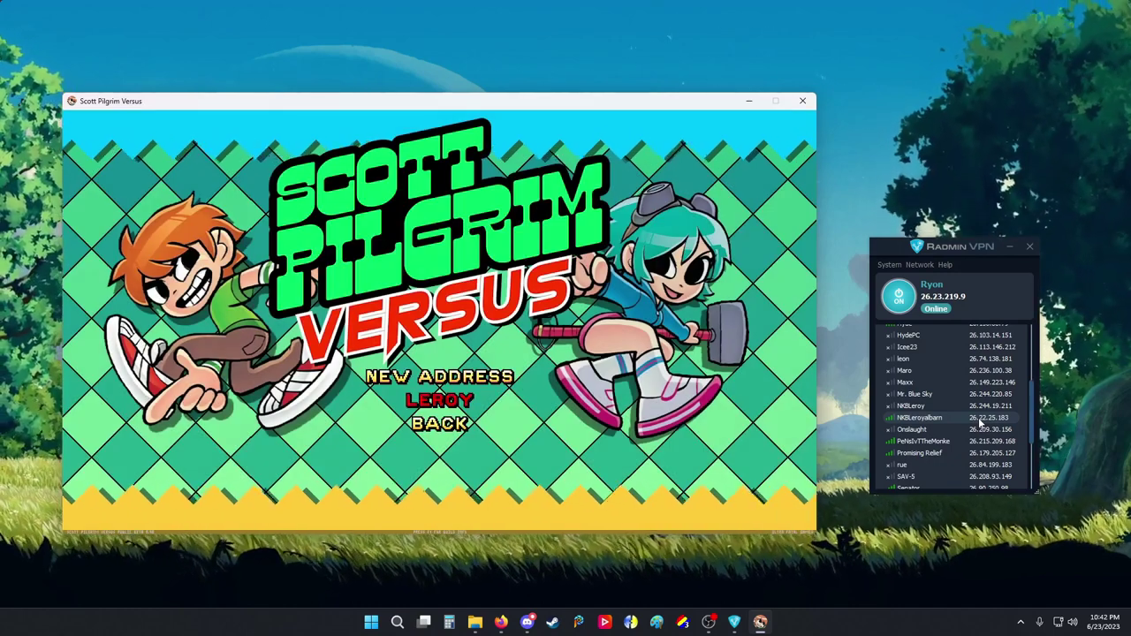
key("Return")
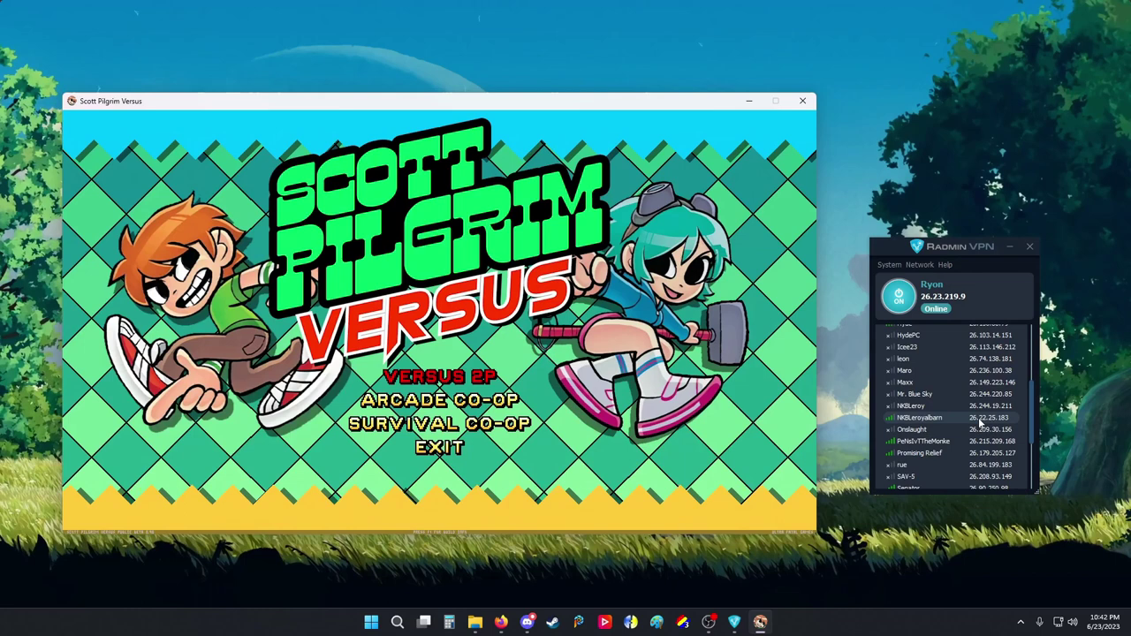
key("Down")
key("Down")
key("Down")
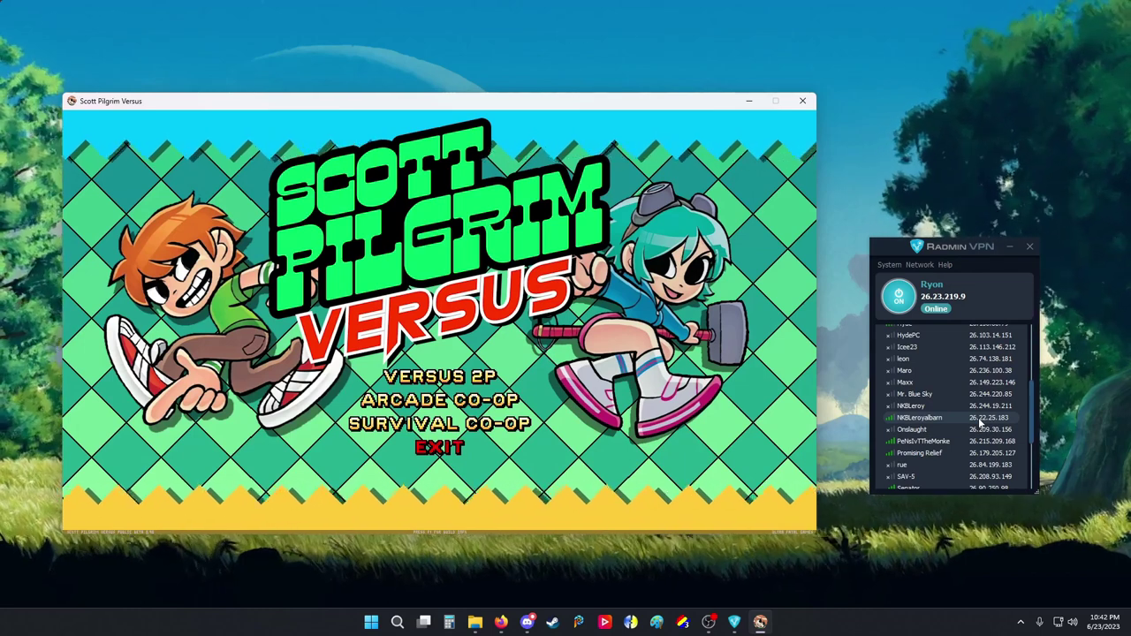
key("Return")
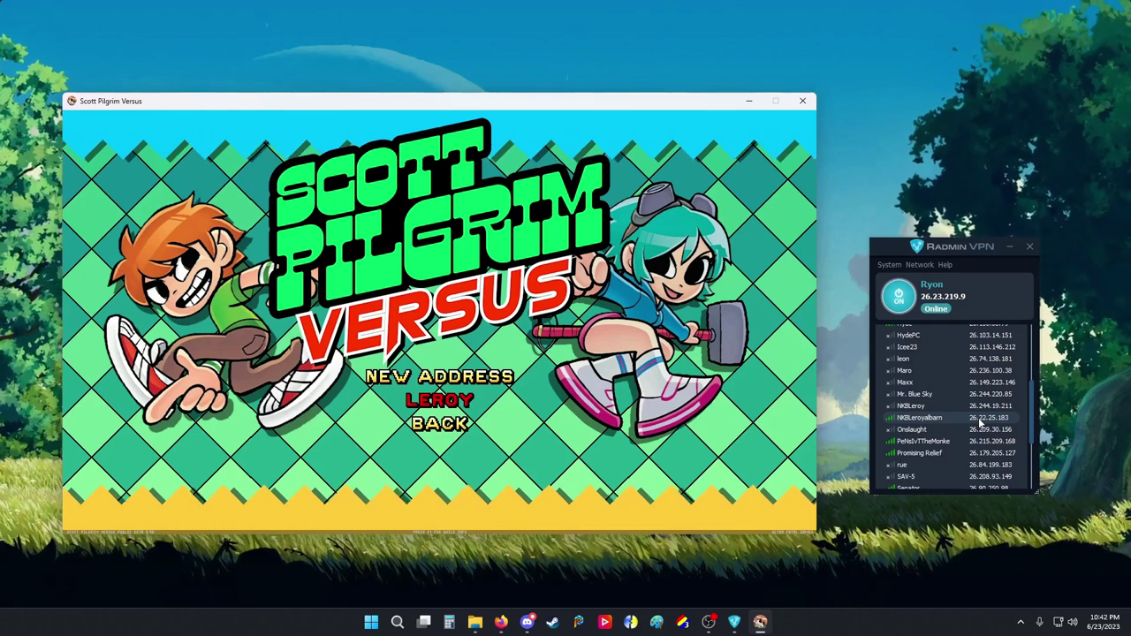
key("Return")
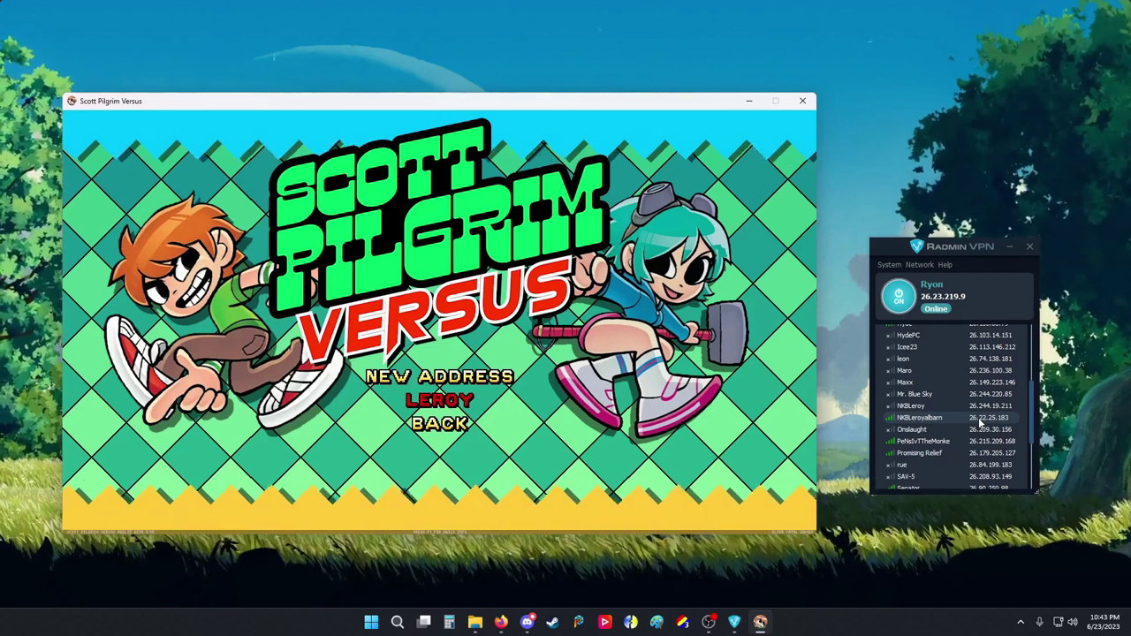
Connect to the friend's host and start a Versus 2P match in Single mode
key("Return")
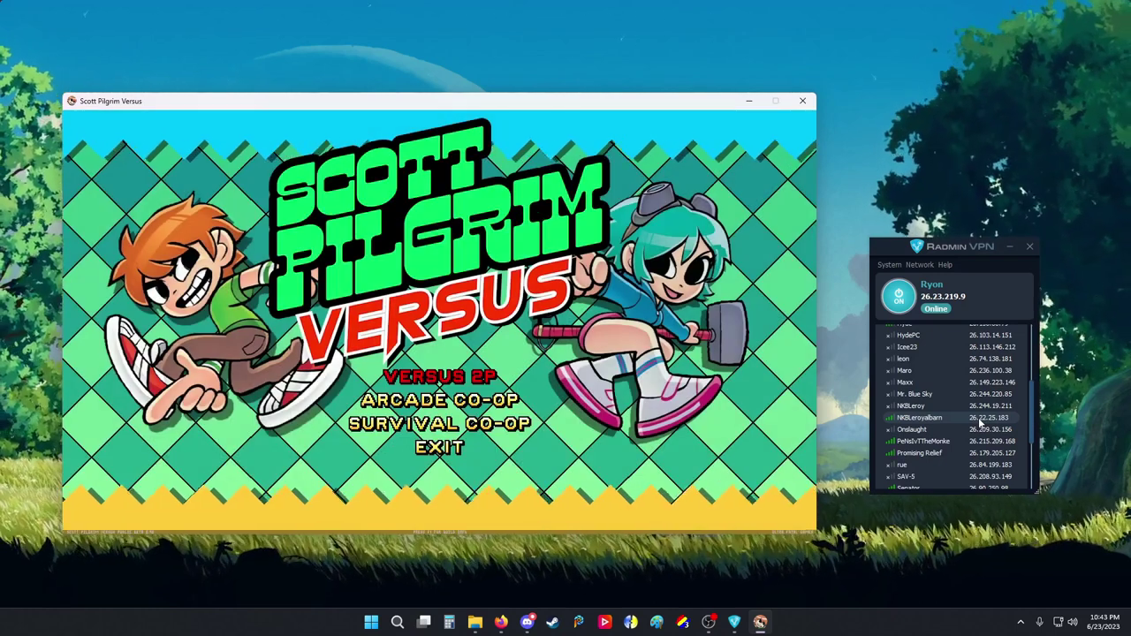
key("Down")
key("Down")
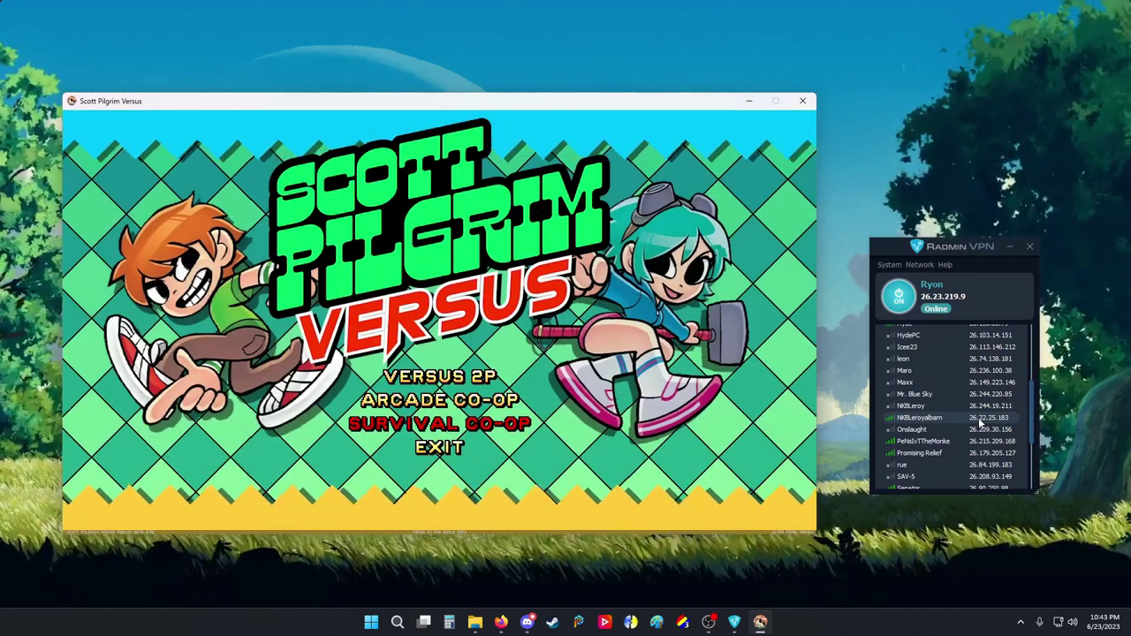
key("Up")
key("Up")
key("Return")
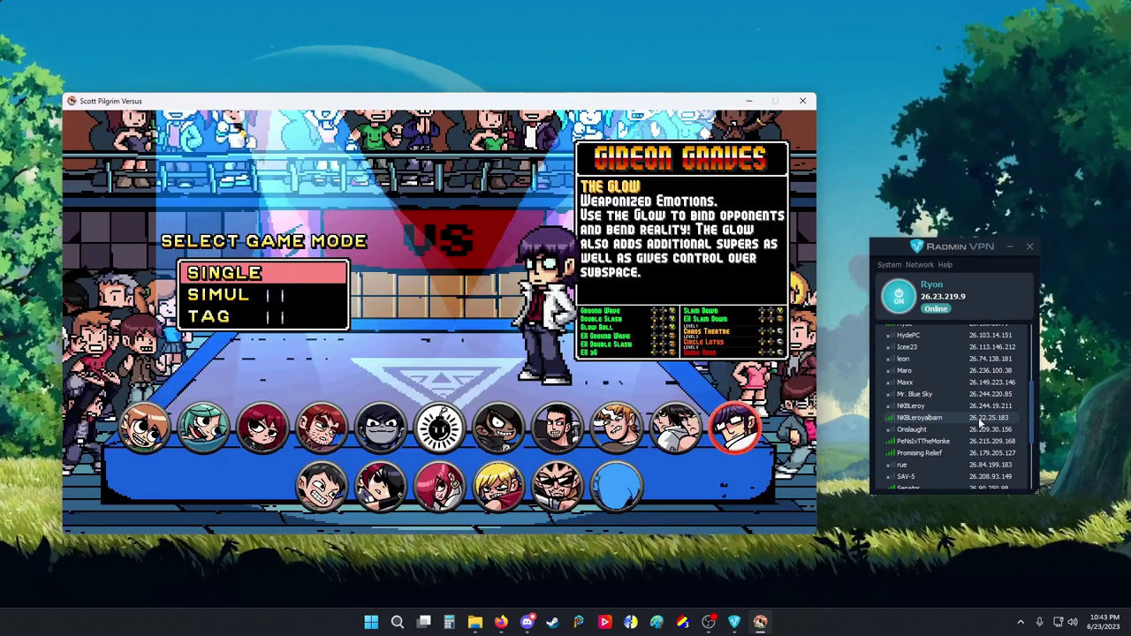
key("Return")
Pick Matthew Patel as the fighter and accept the random stage
key("Left")
key("Left")
key("Left")
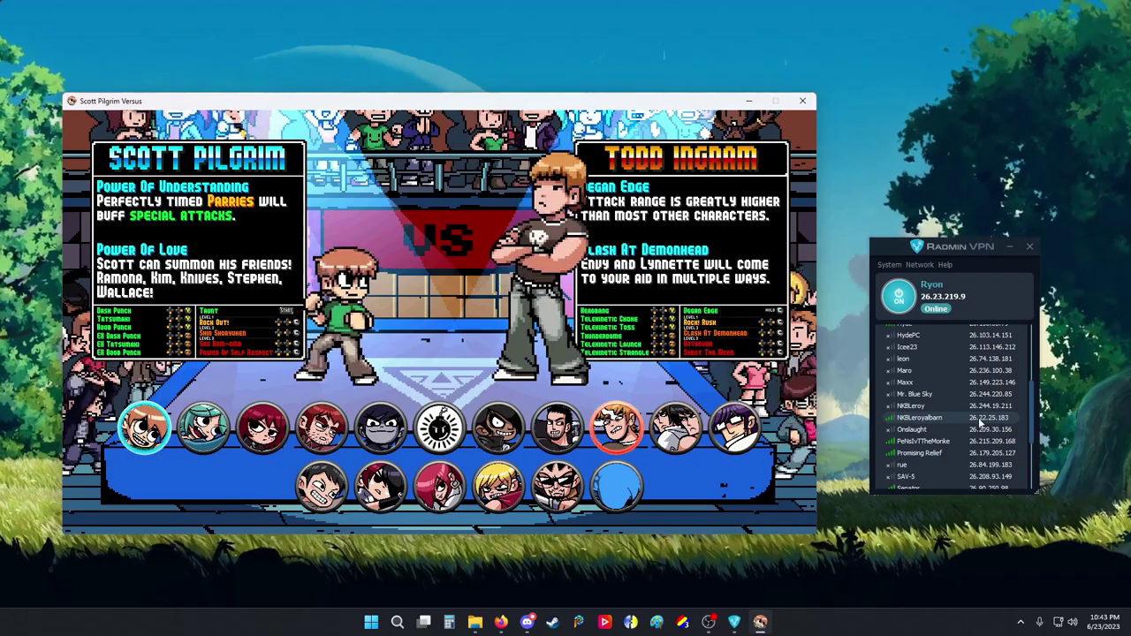
key("Right")
key("Right")
key("Right")
key("Right")
key("Right")
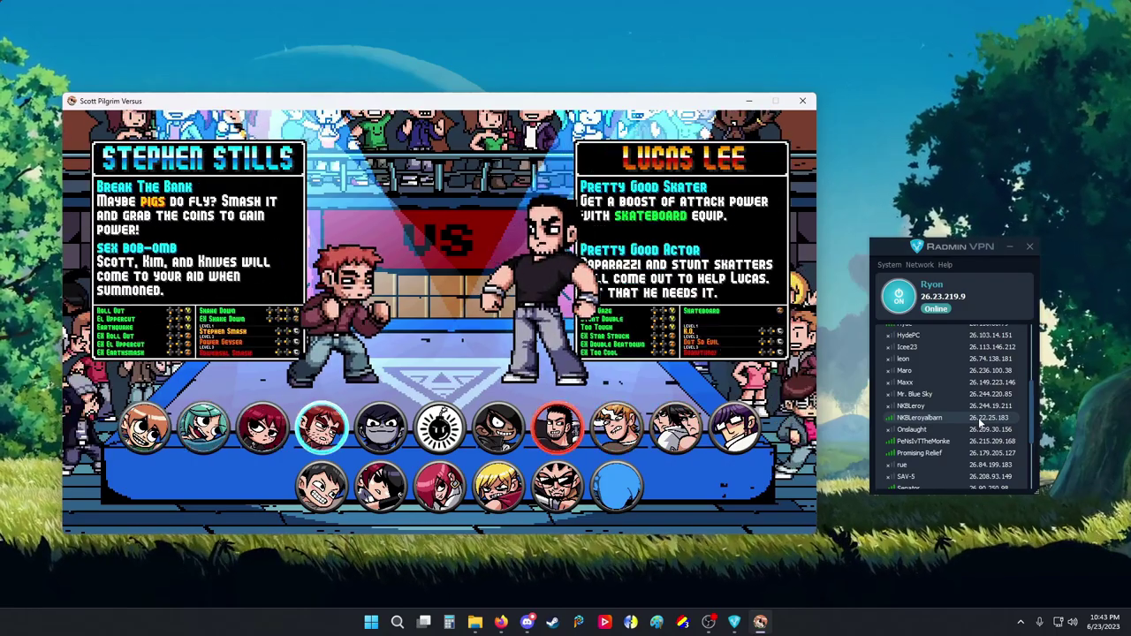
key("Down")
key("Down")
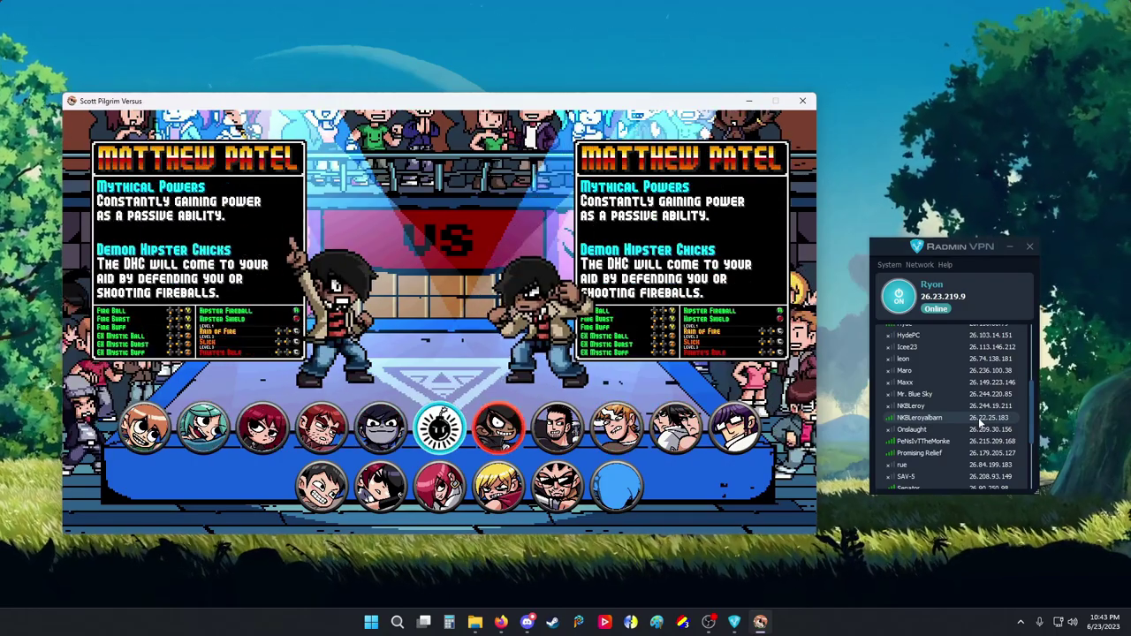
key("Left")
key("Up")
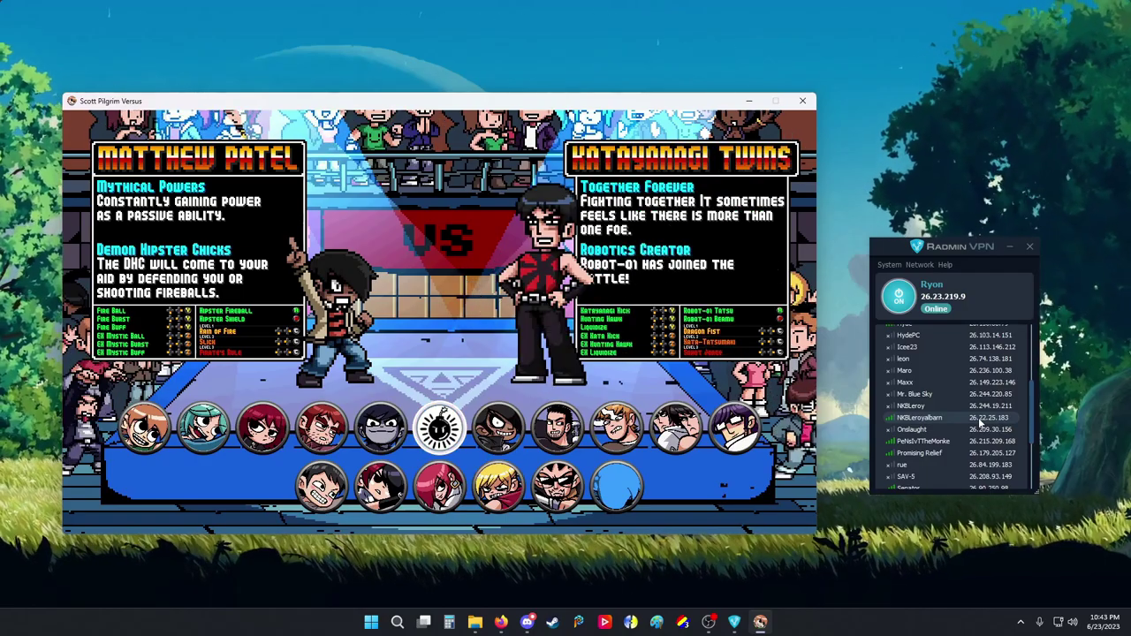
key("Return")
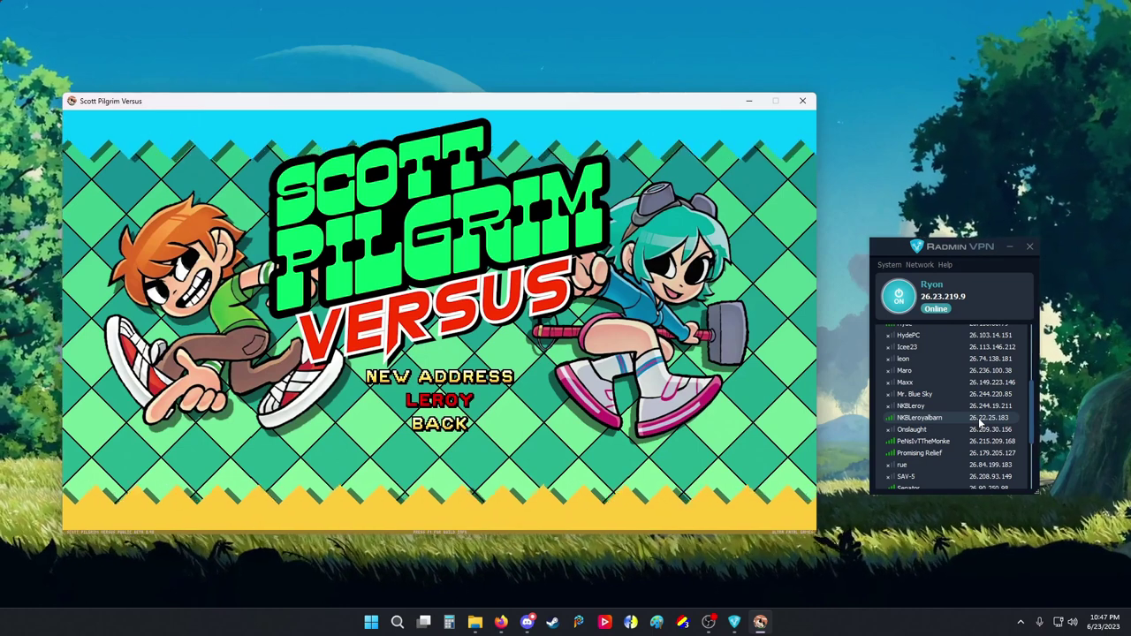
Back out of the saved hosts list and netplay menu to the main menu
key("Down")
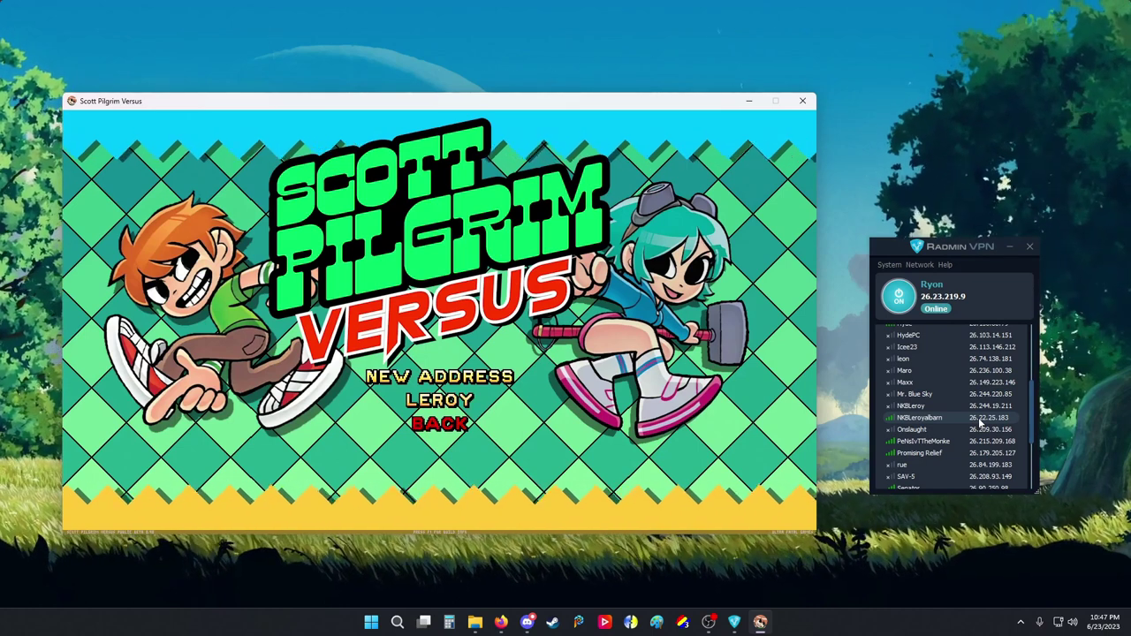
key("Return")
key("Down")
key("Return")
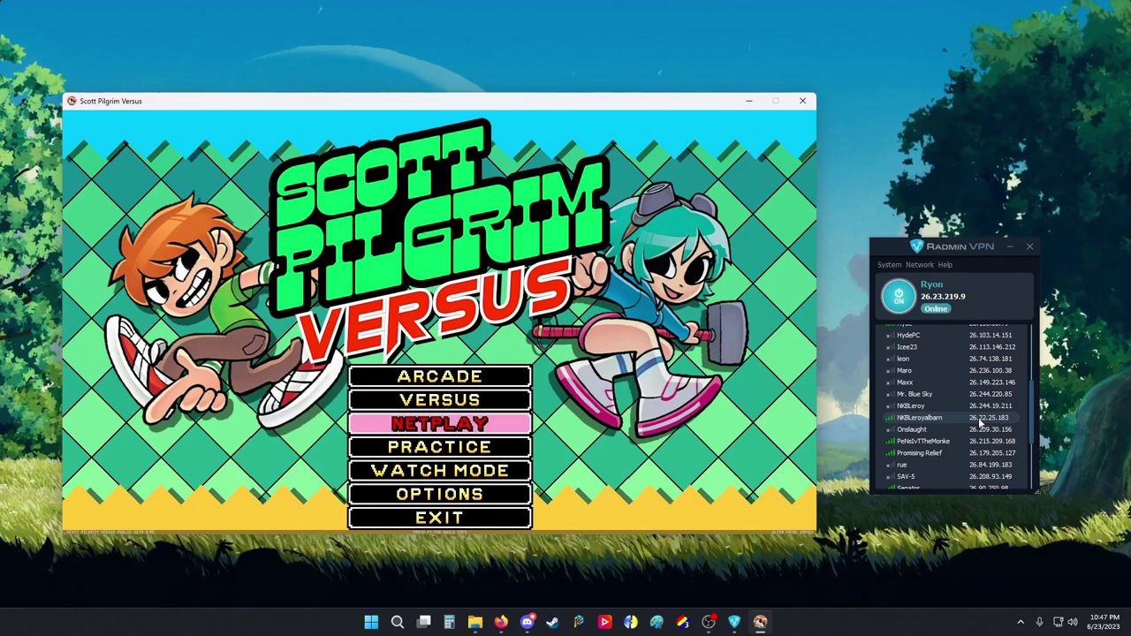
Start an Arcade P1 VS CPU game, skipping the ranking table to fighter selection
key("Up")
key("Up")
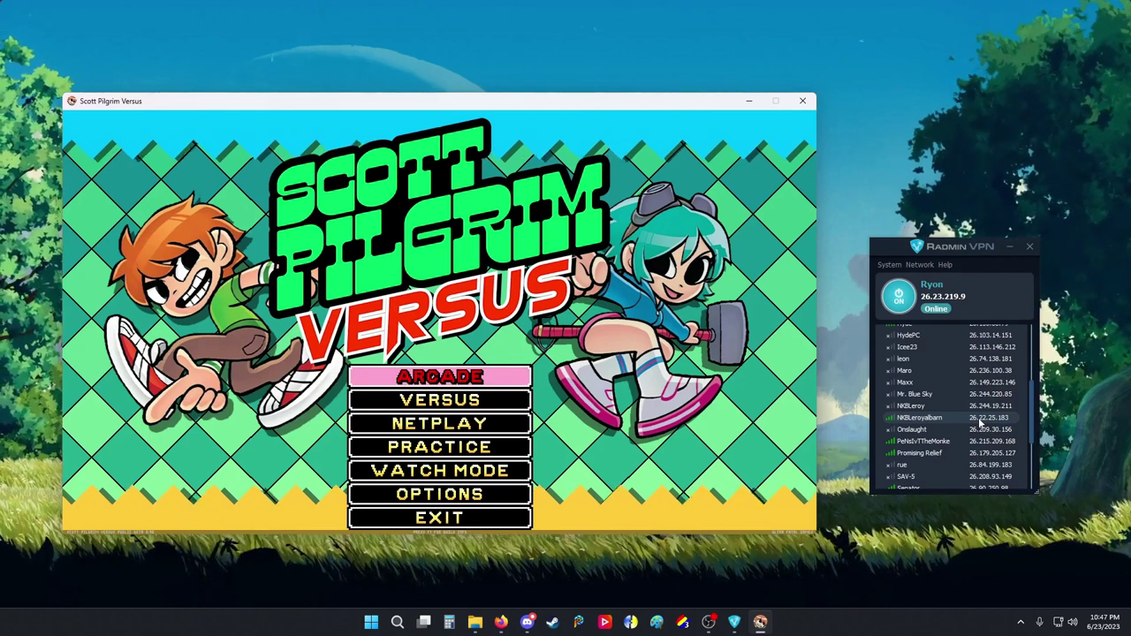
key("Return")
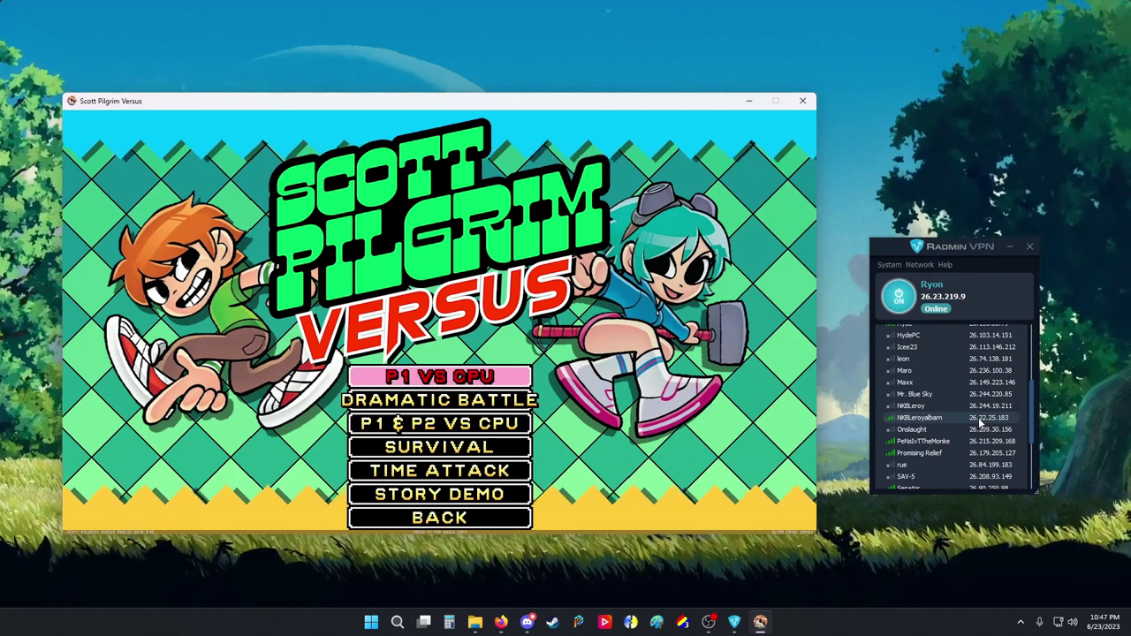
key("Return")
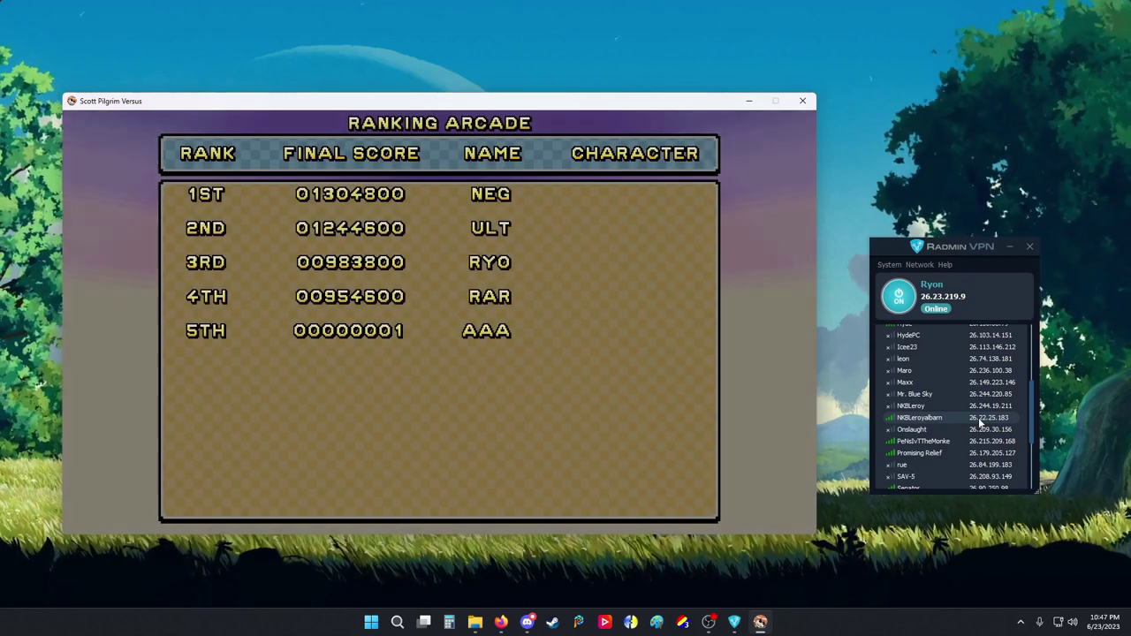
key("Escape")
key("Return")
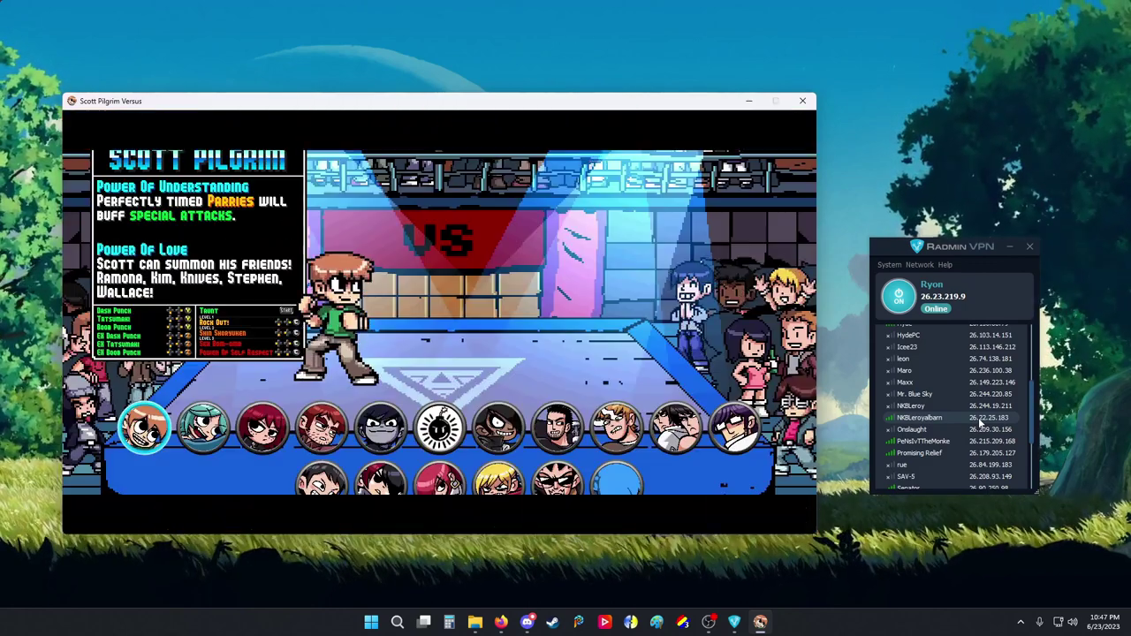